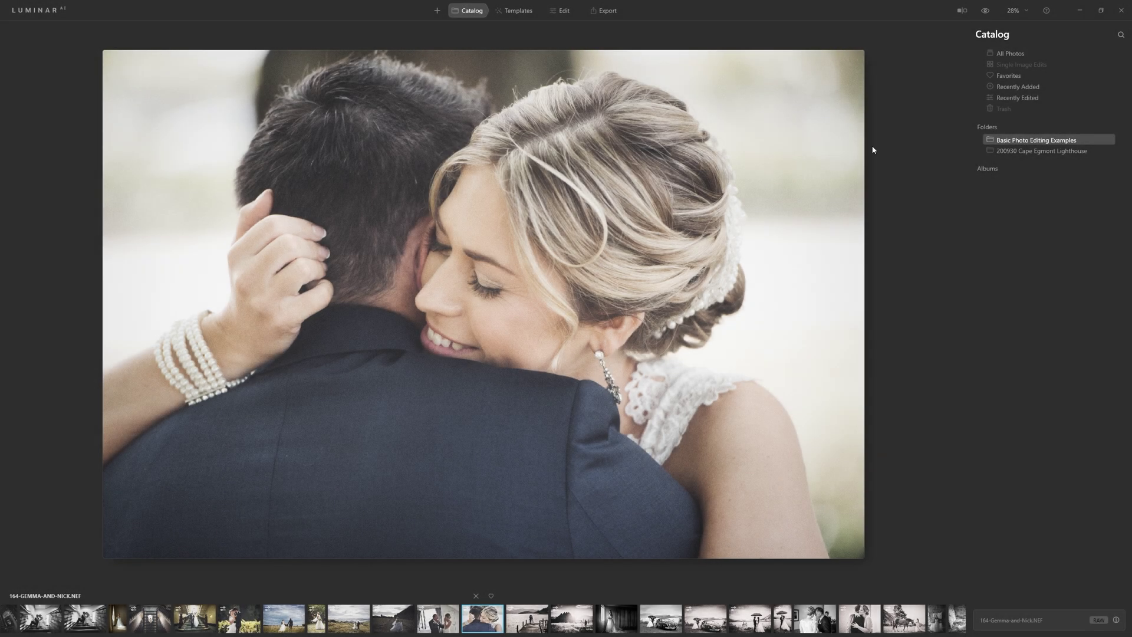
Open the bride-in-field photo for editing and raise Essentials Light Exposure to 1.21
{"action": "left_click", "coordinate": [985, 18]}
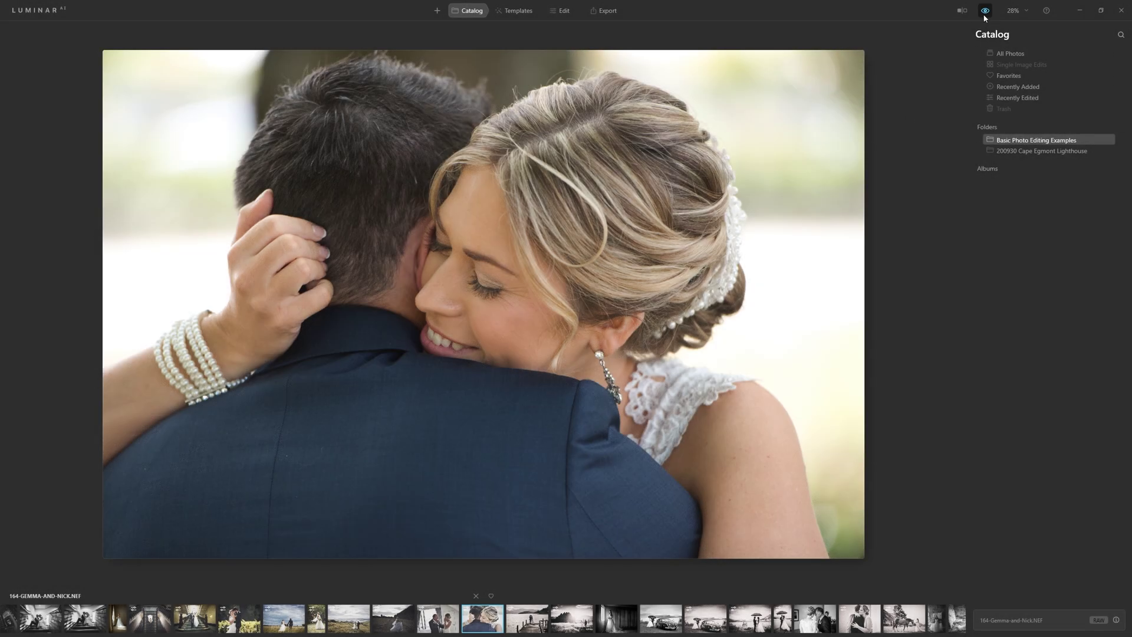
{"action": "left_click", "coordinate": [984, 17]}
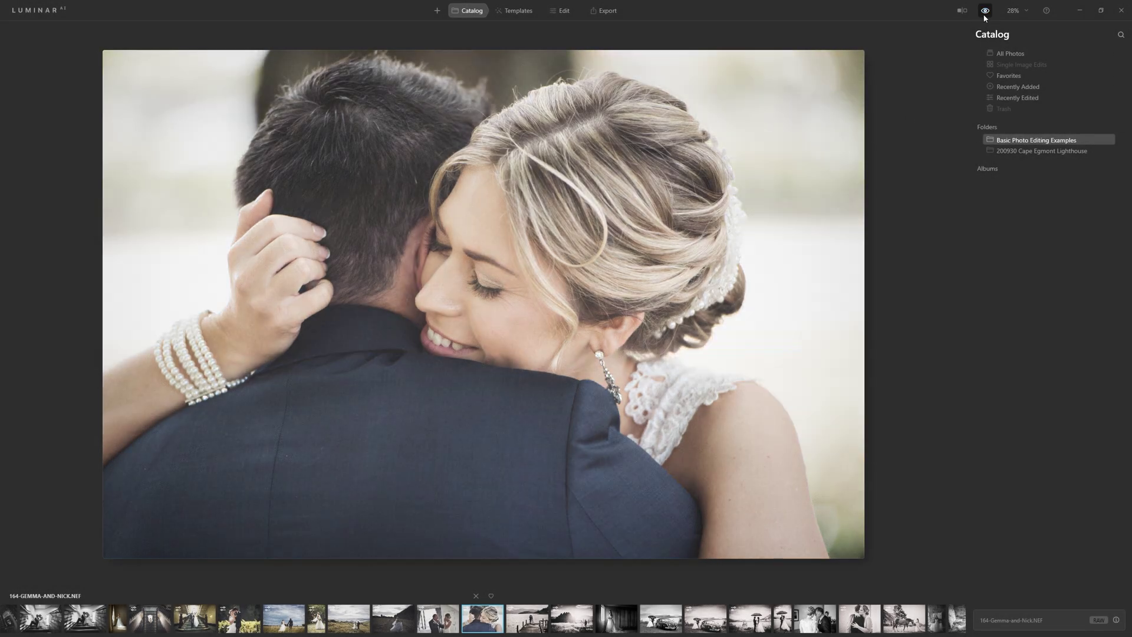
{"action": "left_click", "coordinate": [389, 624]}
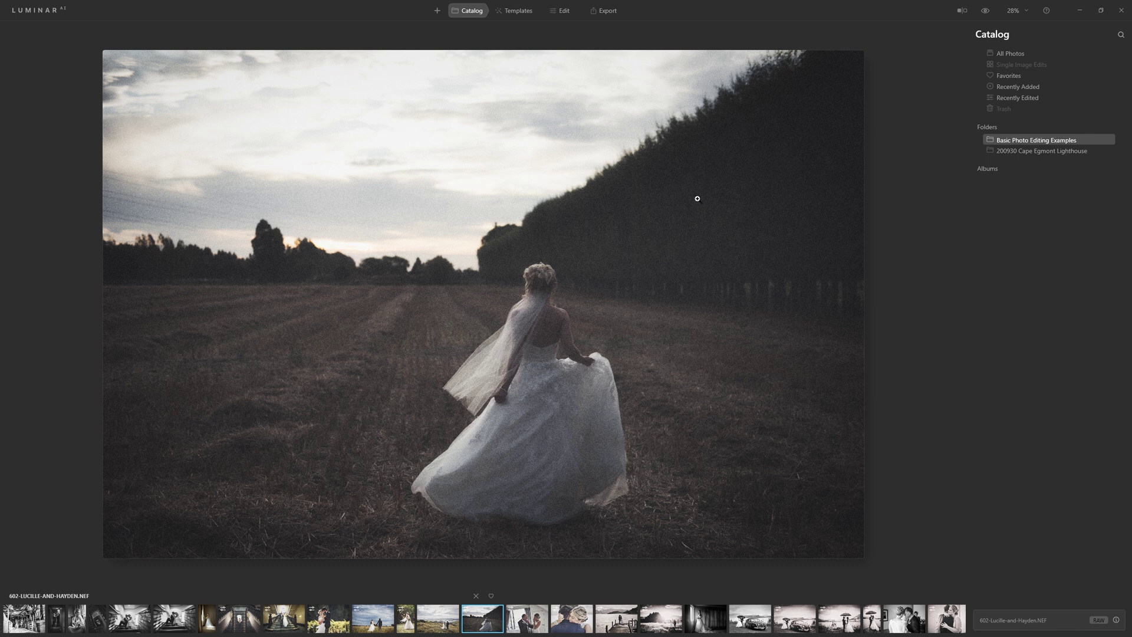
{"action": "left_click", "coordinate": [565, 10]}
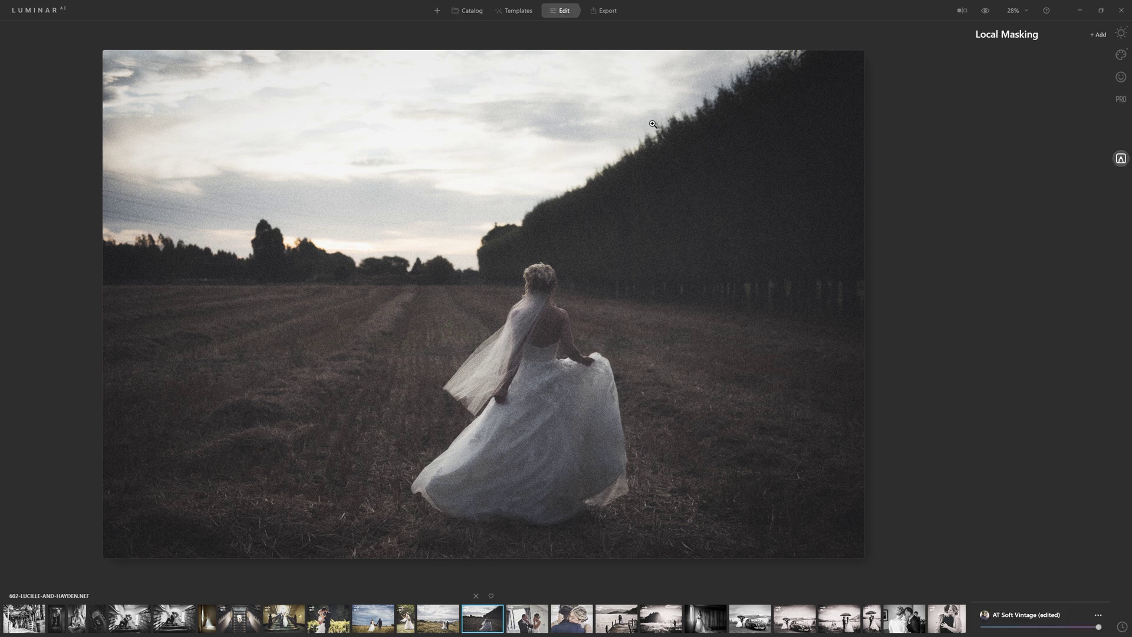
{"action": "left_click", "coordinate": [1121, 33]}
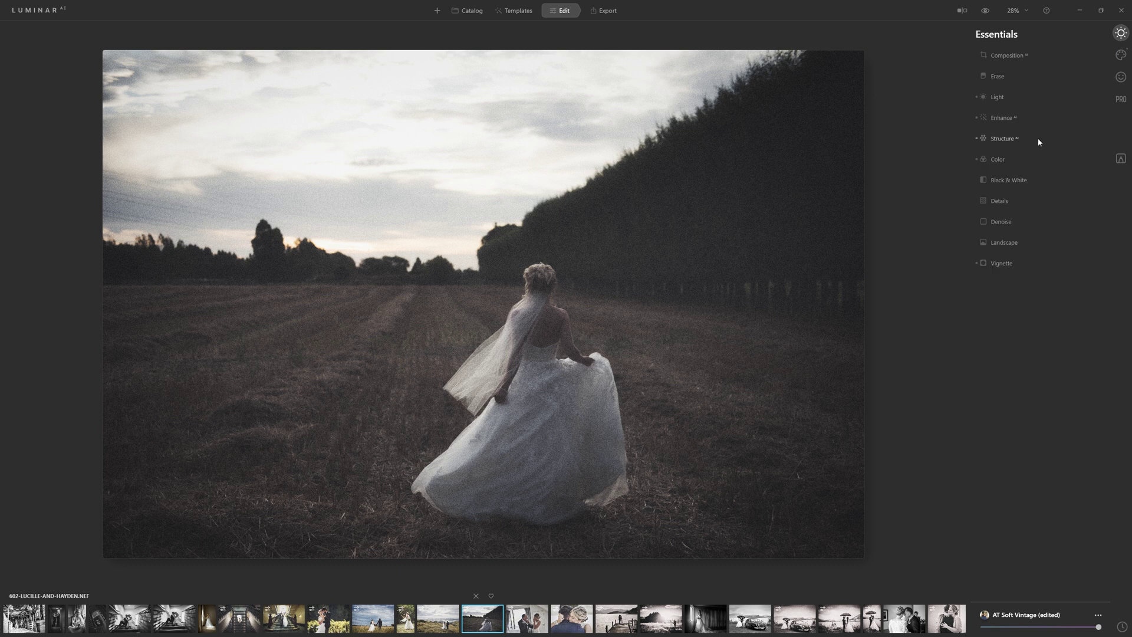
{"action": "left_click", "coordinate": [1002, 101]}
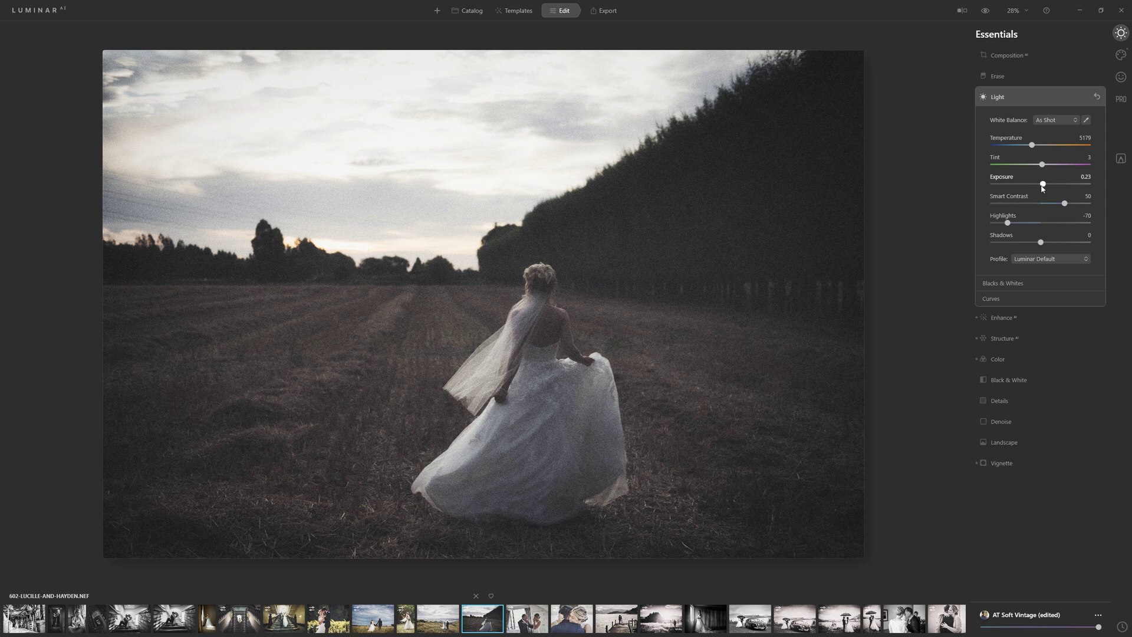
{"action": "left_click_drag", "start_coordinate": [1046, 188], "coordinate": [1057, 186]}
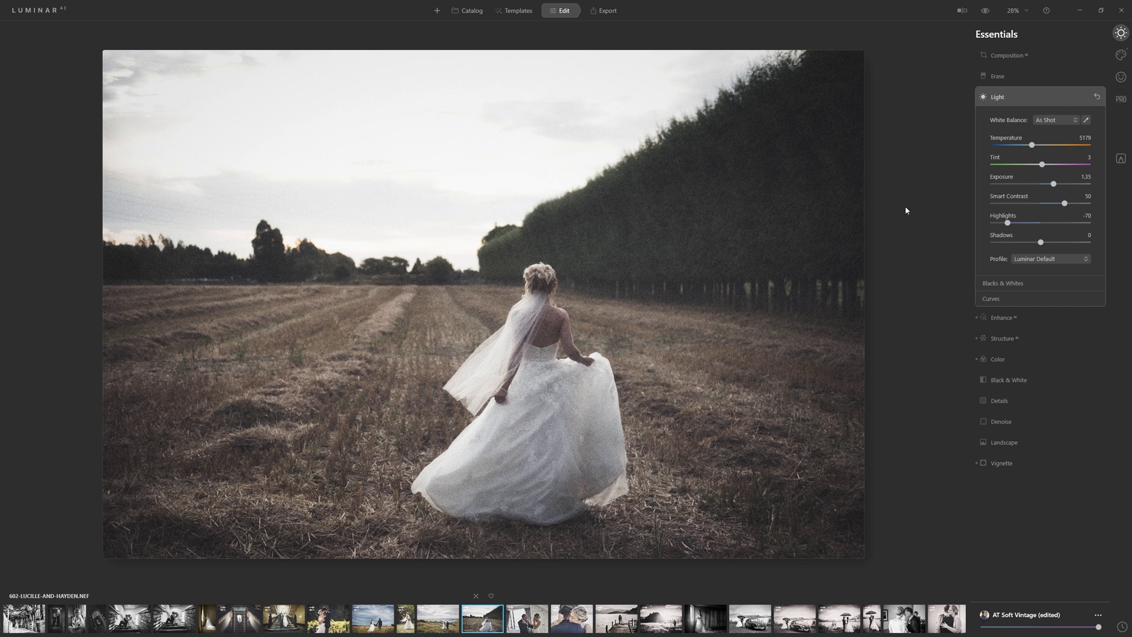
Open Creative Film Grain and switch it off and back on to compare the grain
{"action": "left_click", "coordinate": [1120, 56]}
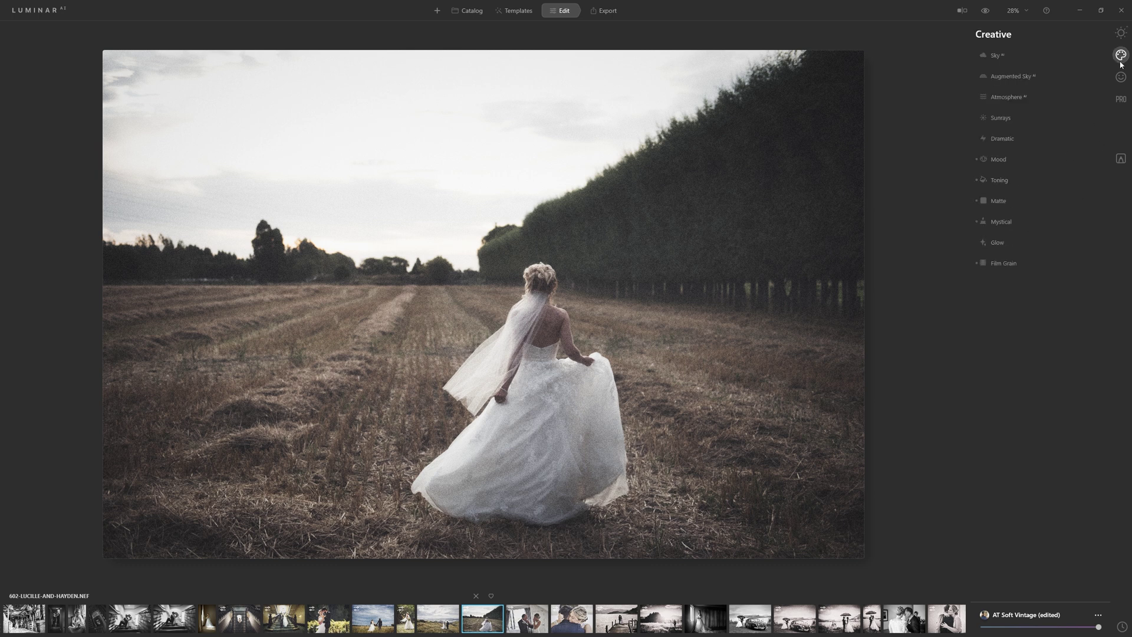
{"action": "left_click", "coordinate": [1010, 266]}
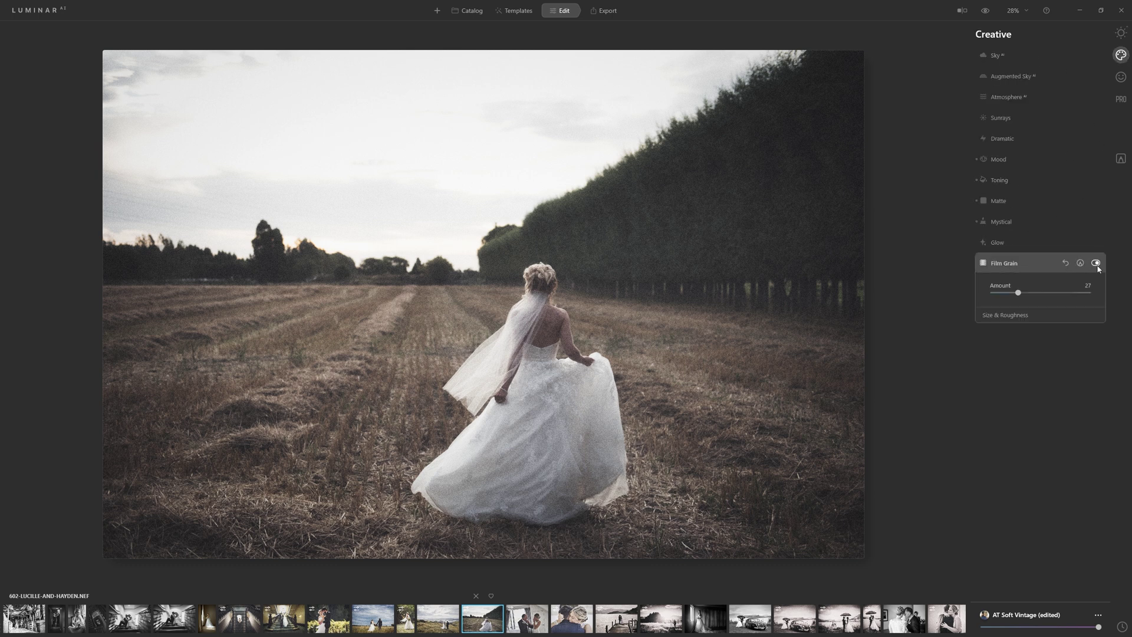
{"action": "left_click", "coordinate": [1097, 264]}
{"action": "left_click", "coordinate": [1097, 264]}
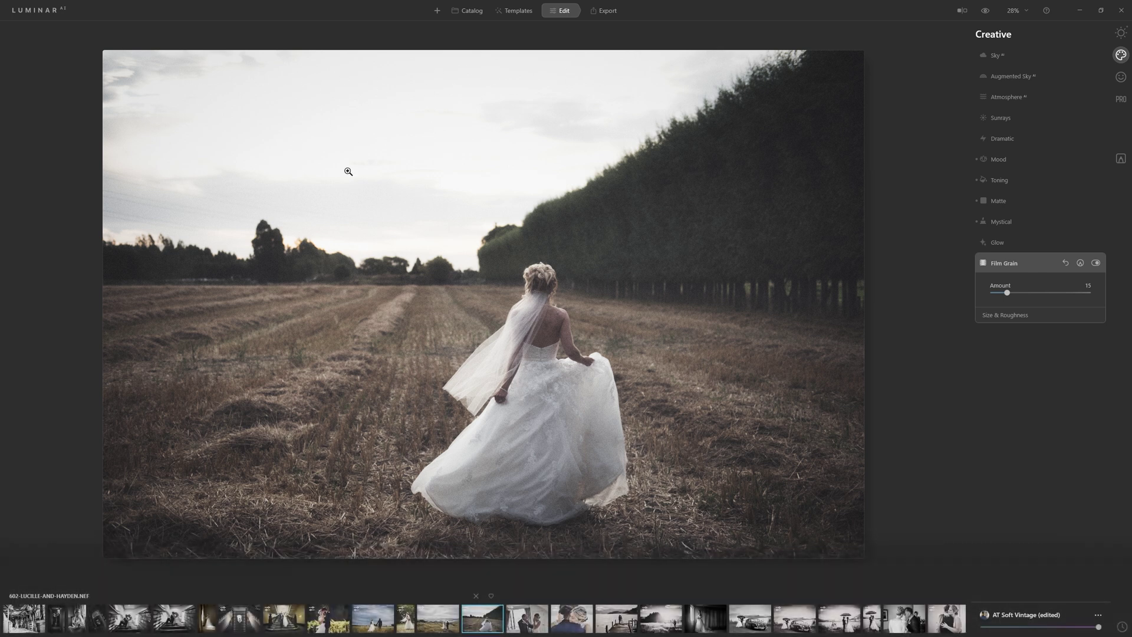
Set Light Highlights to -66 after trying -100, then bring up Local Masking's adjustment list
{"action": "left_click", "coordinate": [1121, 33]}
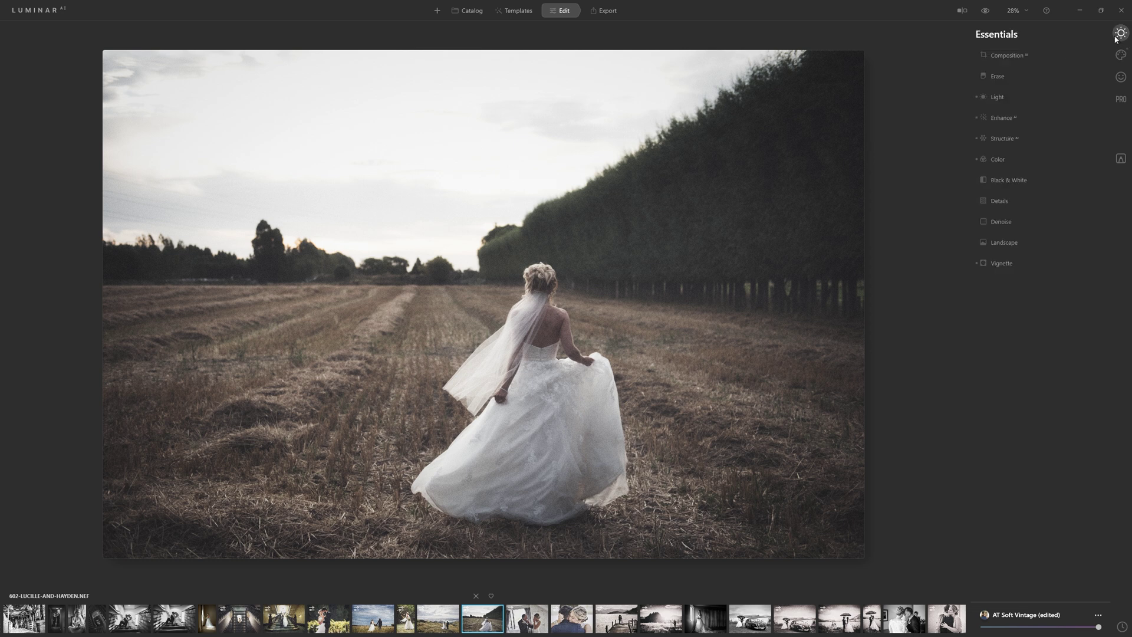
{"action": "left_click", "coordinate": [1012, 102]}
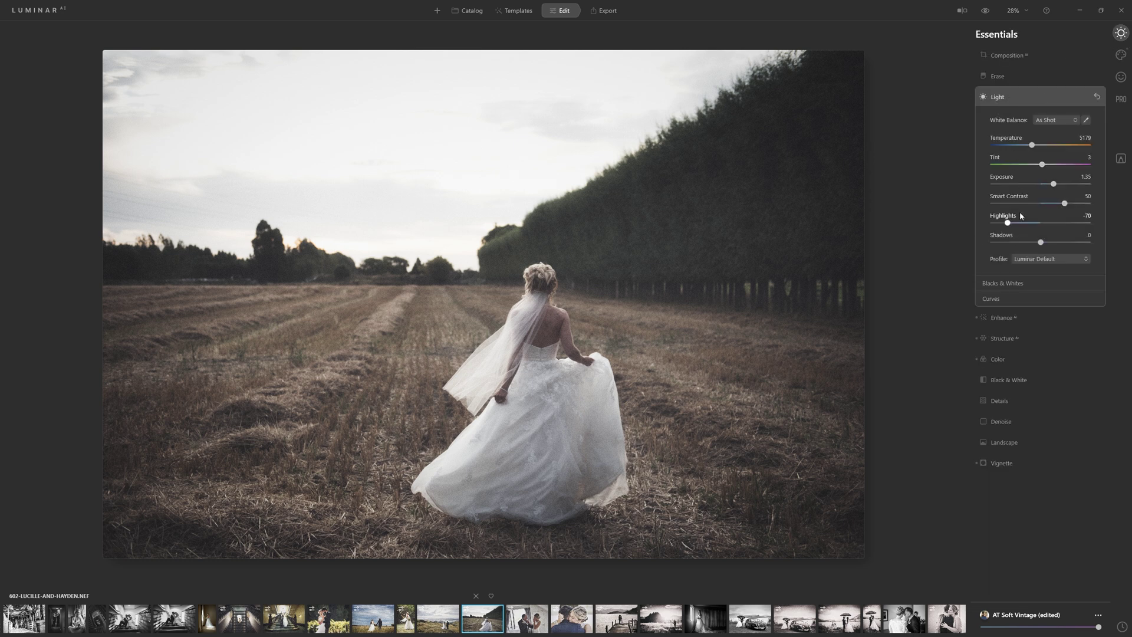
{"action": "left_click_drag", "start_coordinate": [1008, 223], "coordinate": [981, 223]}
{"action": "left_click_drag", "start_coordinate": [992, 224], "coordinate": [1010, 225]}
{"action": "left_click", "coordinate": [1120, 160]}
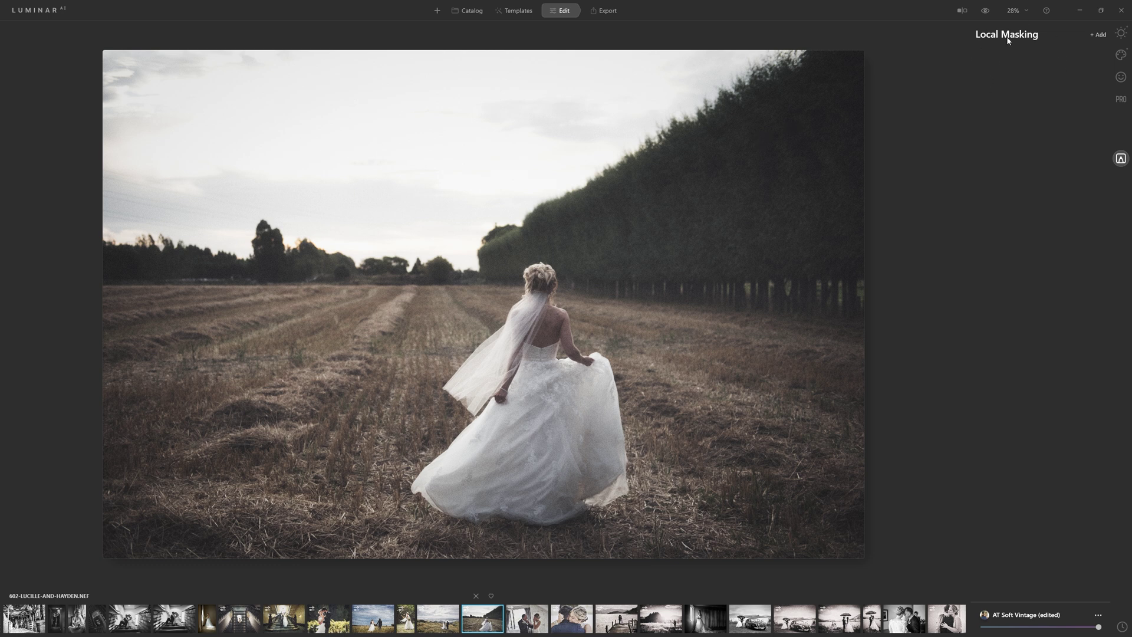
{"action": "left_click", "coordinate": [1096, 36]}
Add a Basic local adjustment with Highlights -100, Exposure -1.95 and Warmth 16
{"action": "left_click", "coordinate": [1092, 54]}
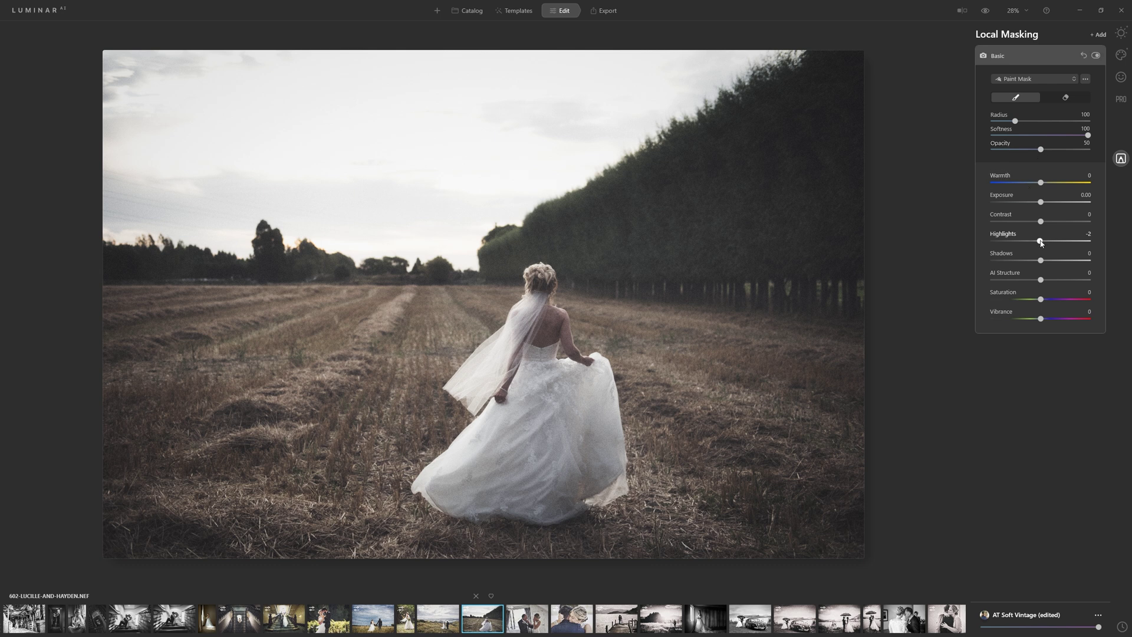
{"action": "left_click_drag", "start_coordinate": [1041, 241], "coordinate": [997, 242]}
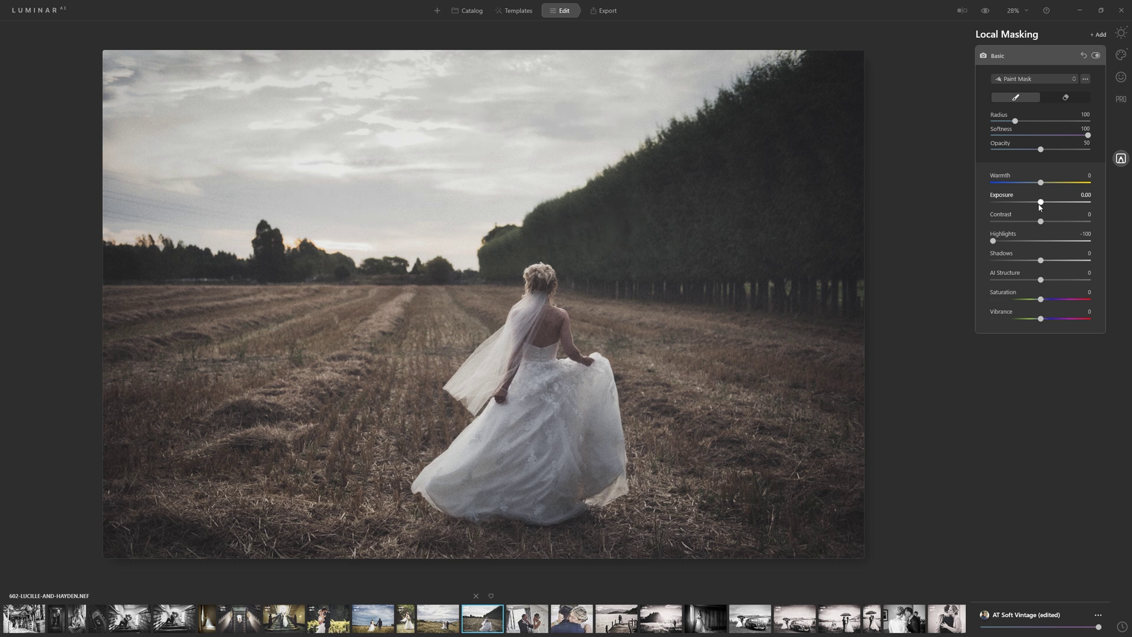
{"action": "left_click_drag", "start_coordinate": [1040, 204], "coordinate": [1022, 204]}
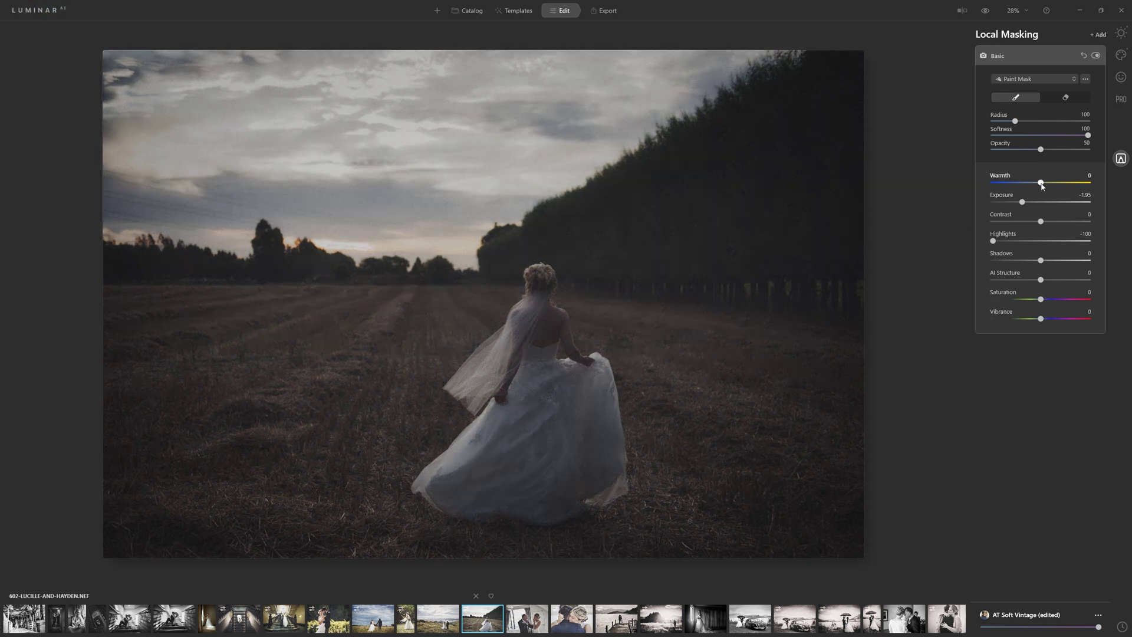
{"action": "left_click_drag", "start_coordinate": [1041, 184], "coordinate": [1044, 185]}
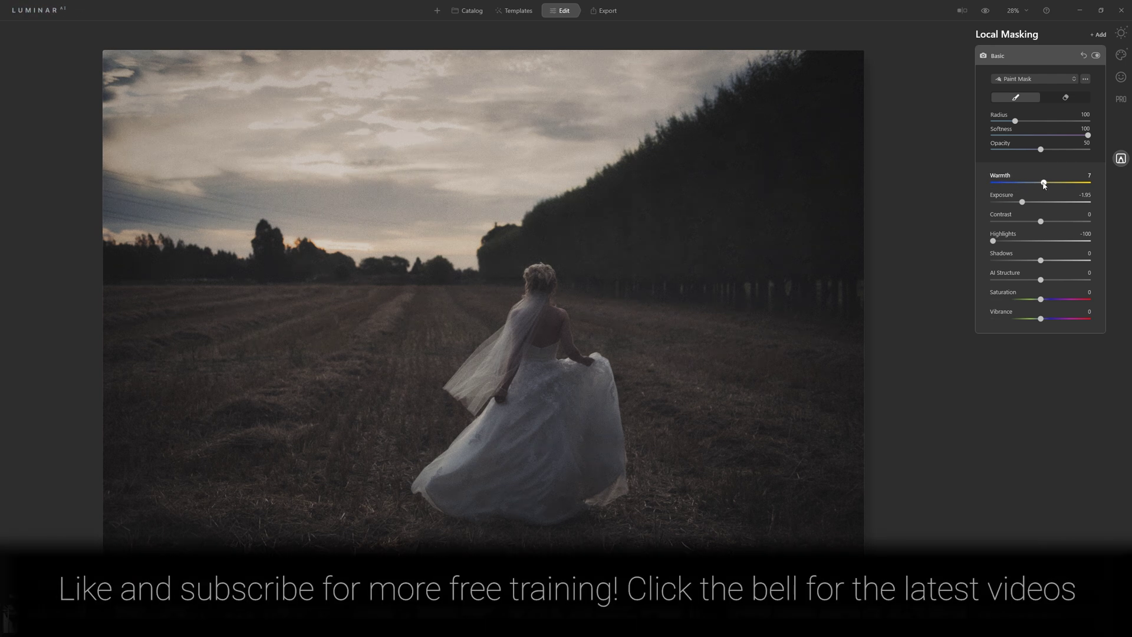
{"action": "left_click_drag", "start_coordinate": [1044, 184], "coordinate": [1101, 192]}
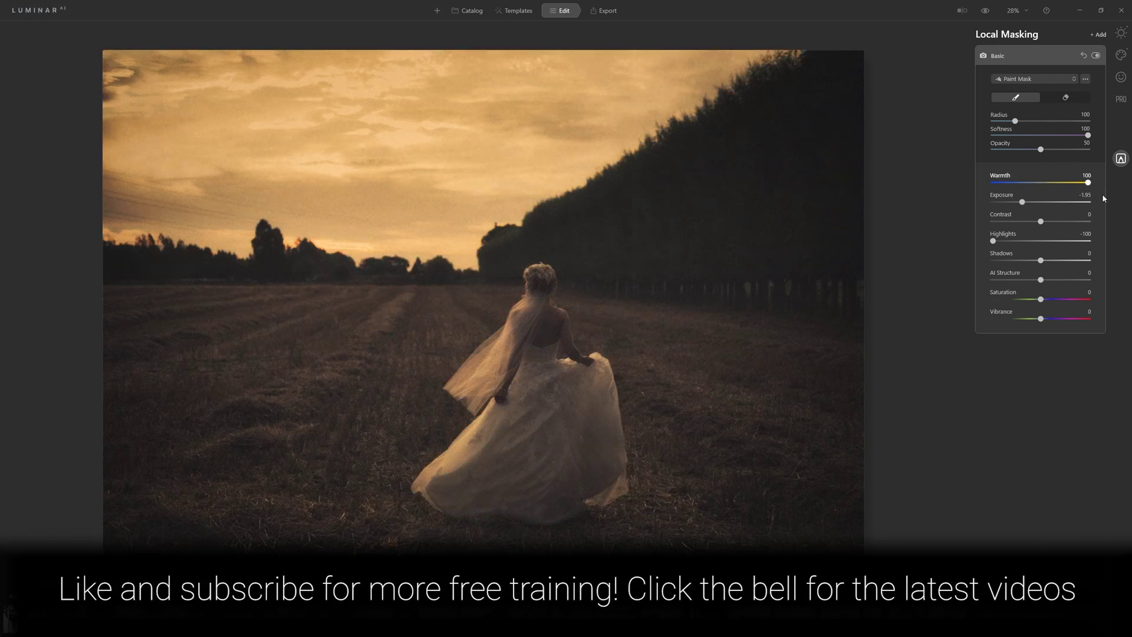
{"action": "mouse_move", "coordinate": [1055, 186]}
{"action": "left_mouse_down"}
{"action": "mouse_move", "coordinate": [986, 186]}
{"action": "mouse_move", "coordinate": [1042, 187]}
{"action": "left_mouse_up"}
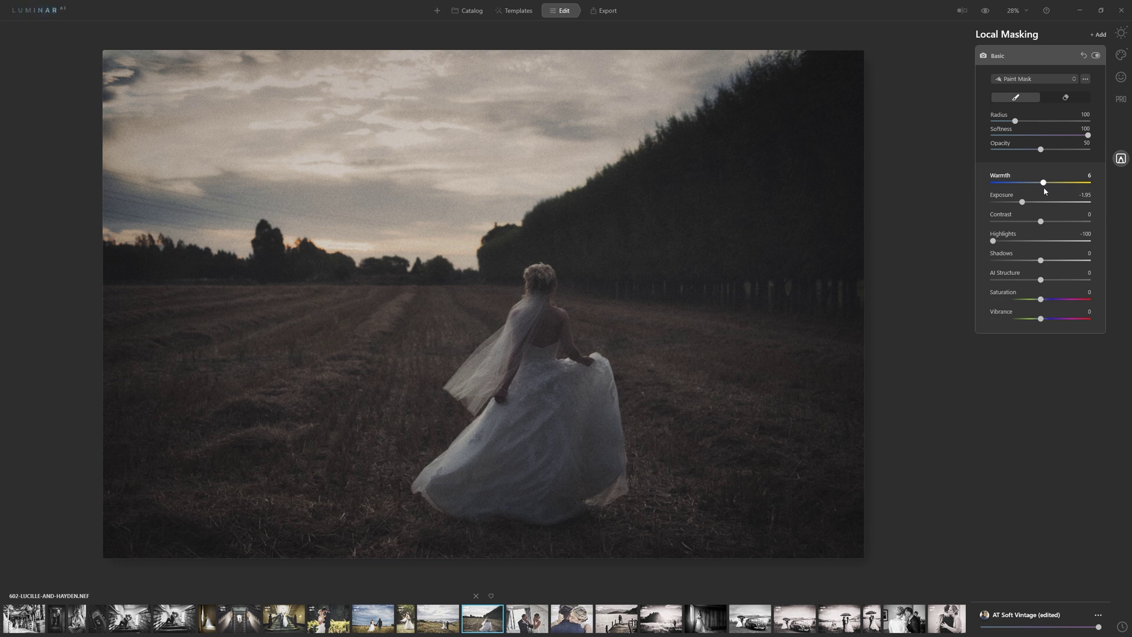
{"action": "left_click_drag", "start_coordinate": [1047, 191], "coordinate": [1050, 192]}
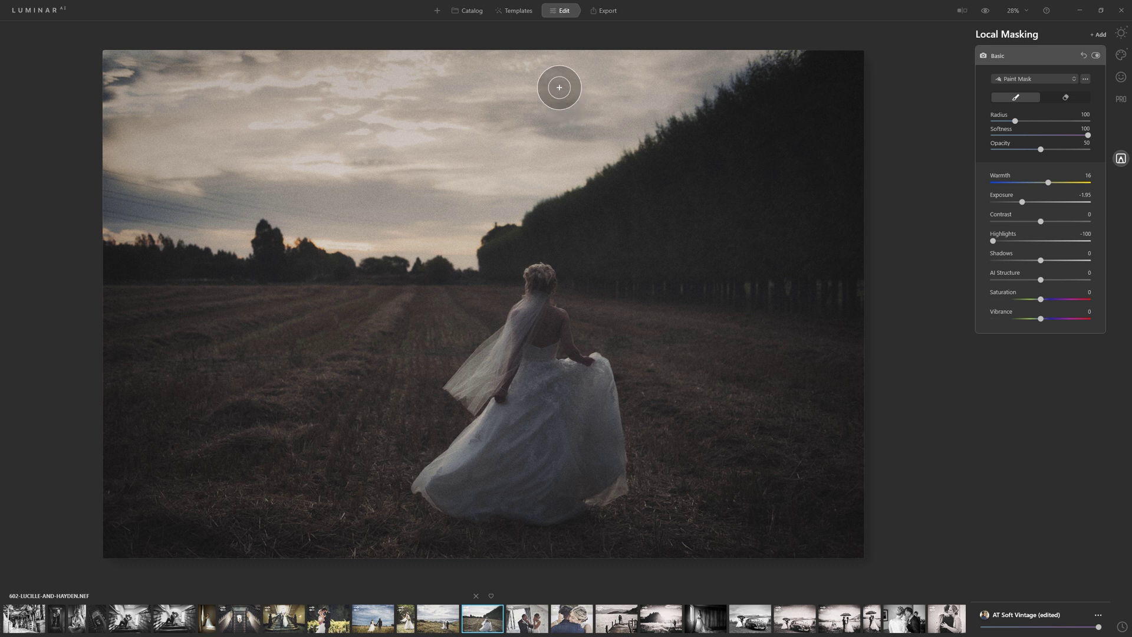
Brush the Basic mask over the entire sky, starting at radius 400 and then a smaller brush
{"action": "mouse_move", "coordinate": [460, 65]}
{"action": "left_mouse_down"}
{"action": "mouse_move", "coordinate": [177, 56]}
{"action": "mouse_move", "coordinate": [480, 56]}
{"action": "mouse_move", "coordinate": [327, 80]}
{"action": "mouse_move", "coordinate": [794, 43]}
{"action": "mouse_move", "coordinate": [660, 111]}
{"action": "mouse_move", "coordinate": [481, 76]}
{"action": "mouse_move", "coordinate": [185, 84]}
{"action": "mouse_move", "coordinate": [111, 99]}
{"action": "mouse_move", "coordinate": [528, 91]}
{"action": "mouse_move", "coordinate": [596, 67]}
{"action": "mouse_move", "coordinate": [601, 106]}
{"action": "left_mouse_up"}
{"action": "key", "text": "bracketright"}
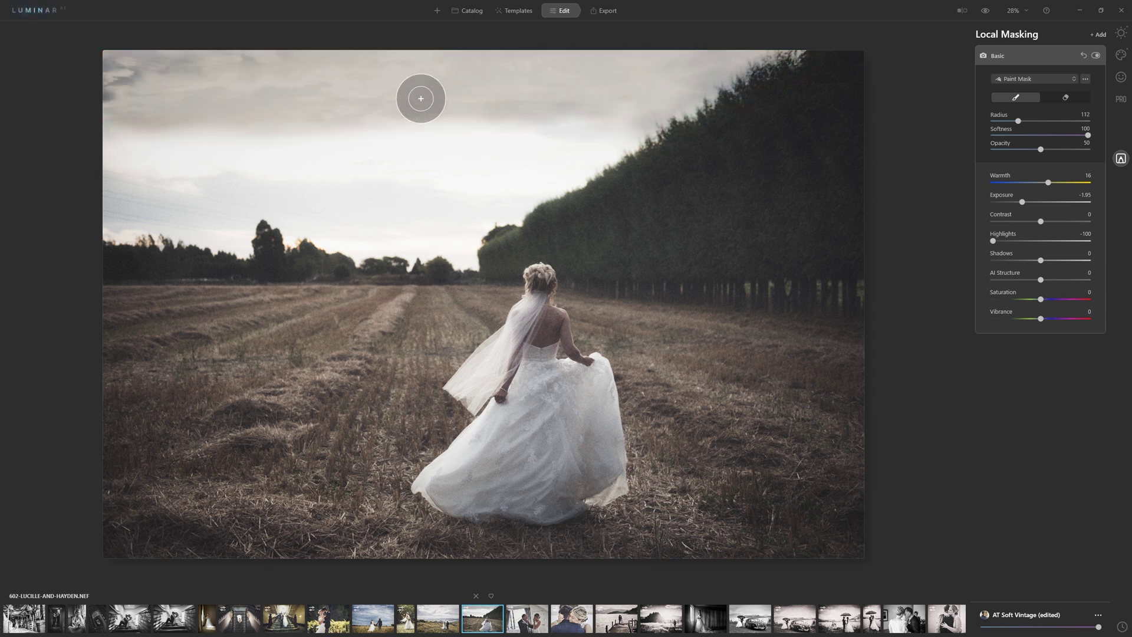
{"action": "key", "text": "bracketright"}
{"action": "key", "text": "bracketright"}
{"action": "key", "text": "bracketright"}
{"action": "key", "text": "bracketright"}
{"action": "key", "text": "bracketright"}
{"action": "key", "text": "bracketright"}
{"action": "key", "text": "bracketright"}
{"action": "key", "text": "bracketright"}
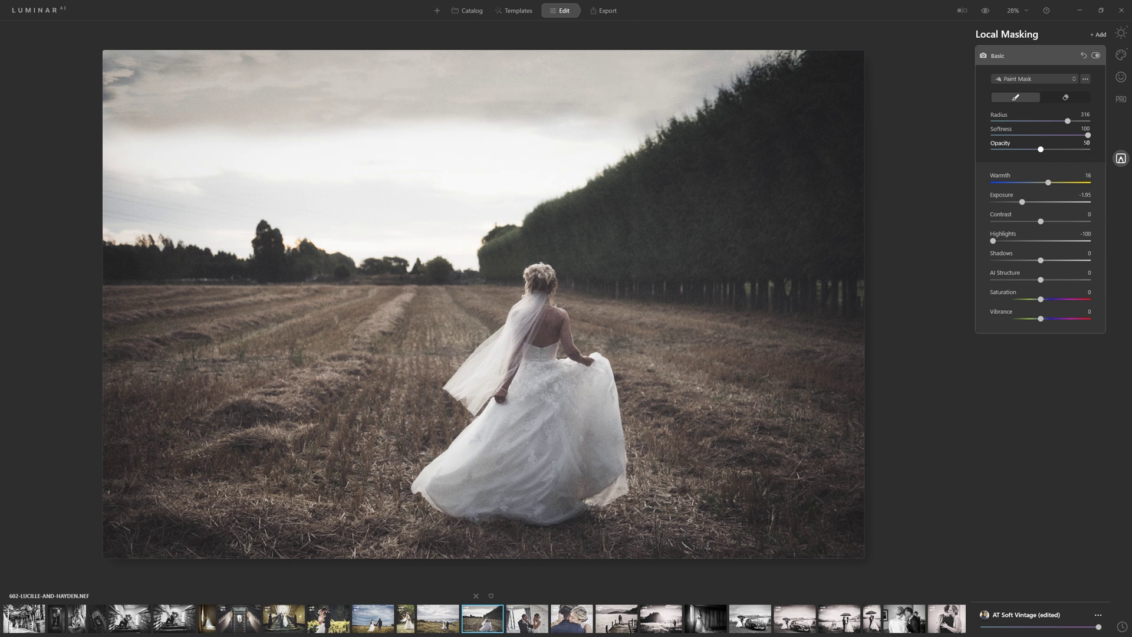
{"action": "mouse_move", "coordinate": [1068, 121]}
{"action": "left_mouse_down"}
{"action": "mouse_move", "coordinate": [1037, 121]}
{"action": "mouse_move", "coordinate": [1090, 121]}
{"action": "left_mouse_up"}
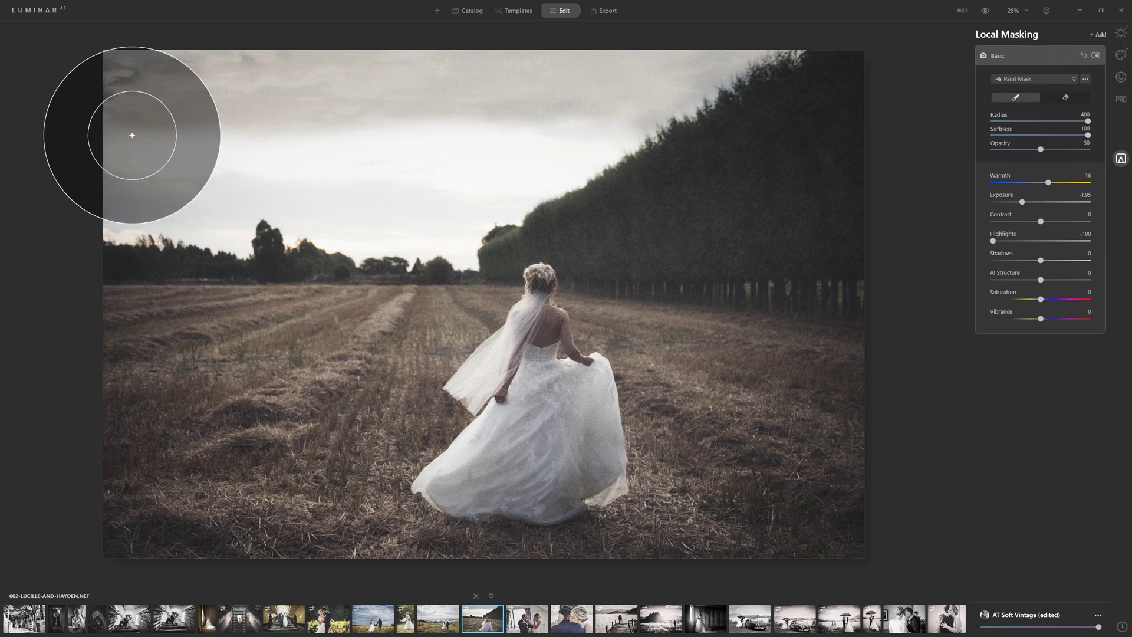
{"action": "mouse_move", "coordinate": [362, 96]}
{"action": "left_mouse_down"}
{"action": "mouse_move", "coordinate": [109, 119]}
{"action": "mouse_move", "coordinate": [390, 145]}
{"action": "mouse_move", "coordinate": [523, 96]}
{"action": "mouse_move", "coordinate": [460, 164]}
{"action": "mouse_move", "coordinate": [568, 94]}
{"action": "mouse_move", "coordinate": [490, 115]}
{"action": "left_mouse_up"}
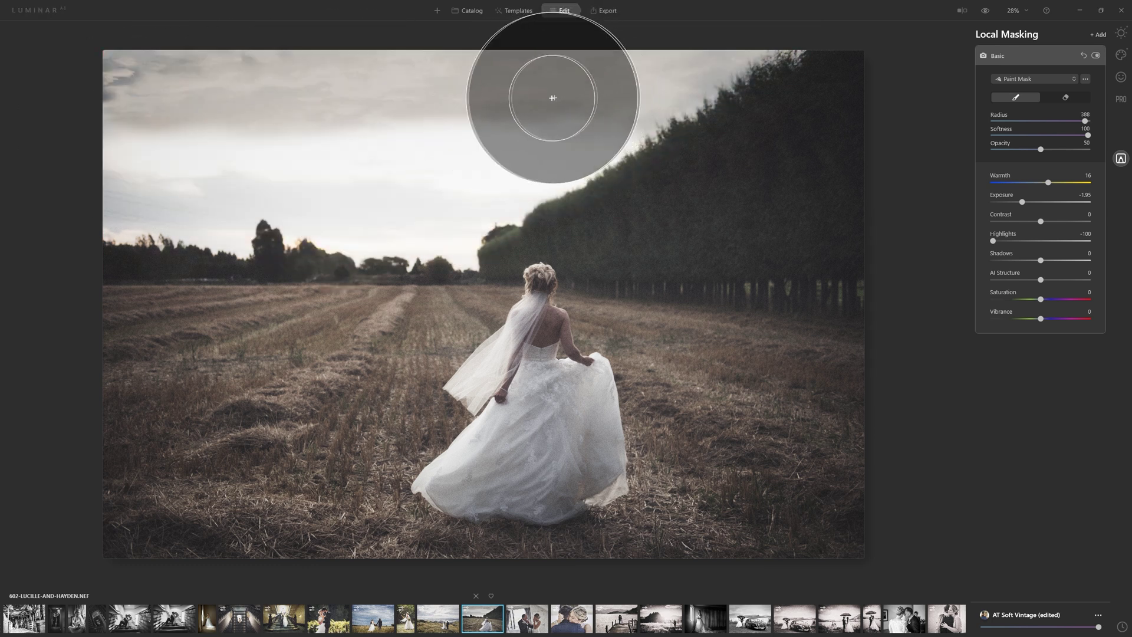
{"action": "key", "text": "bracketleft"}
{"action": "key", "text": "bracketleft"}
{"action": "key", "text": "bracketleft"}
{"action": "mouse_move", "coordinate": [149, 141]}
{"action": "left_mouse_down"}
{"action": "mouse_move", "coordinate": [361, 121]}
{"action": "mouse_move", "coordinate": [101, 144]}
{"action": "left_mouse_up"}
{"action": "mouse_move", "coordinate": [513, 81]}
{"action": "left_mouse_down"}
{"action": "mouse_move", "coordinate": [321, 145]}
{"action": "mouse_move", "coordinate": [603, 47]}
{"action": "mouse_move", "coordinate": [720, 32]}
{"action": "mouse_move", "coordinate": [635, 55]}
{"action": "mouse_move", "coordinate": [473, 127]}
{"action": "mouse_move", "coordinate": [421, 174]}
{"action": "mouse_move", "coordinate": [371, 185]}
{"action": "mouse_move", "coordinate": [238, 114]}
{"action": "mouse_move", "coordinate": [152, 159]}
{"action": "mouse_move", "coordinate": [260, 76]}
{"action": "left_mouse_up"}
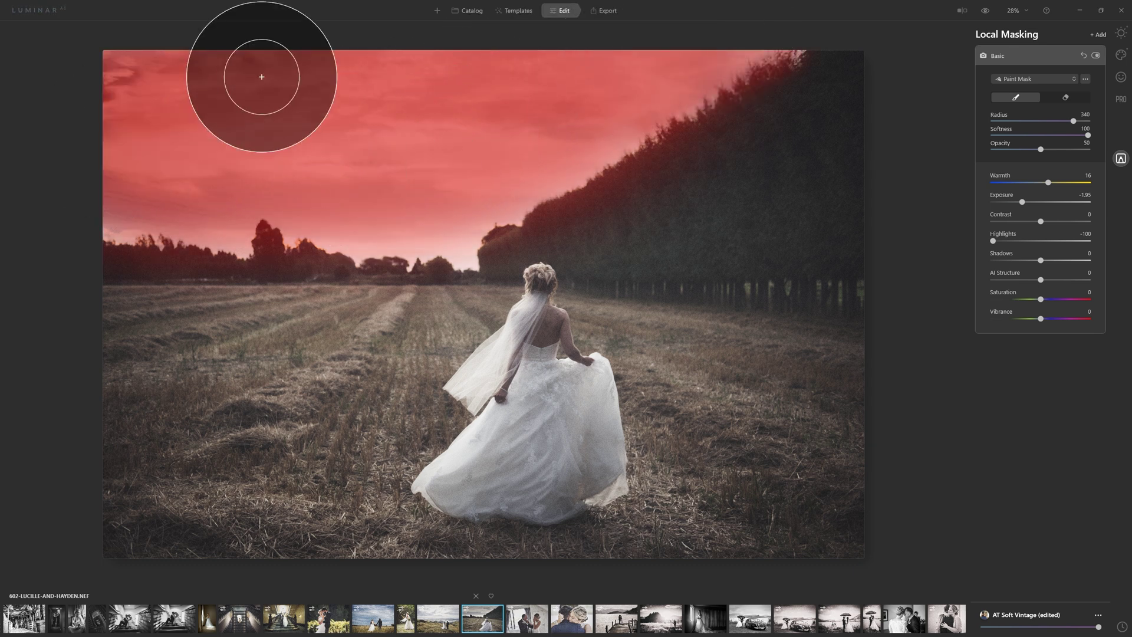
{"action": "mouse_move", "coordinate": [110, 187]}
{"action": "left_mouse_down"}
{"action": "mouse_move", "coordinate": [276, 185]}
{"action": "mouse_move", "coordinate": [402, 212]}
{"action": "mouse_move", "coordinate": [680, 52]}
{"action": "mouse_move", "coordinate": [760, 24]}
{"action": "left_mouse_up"}
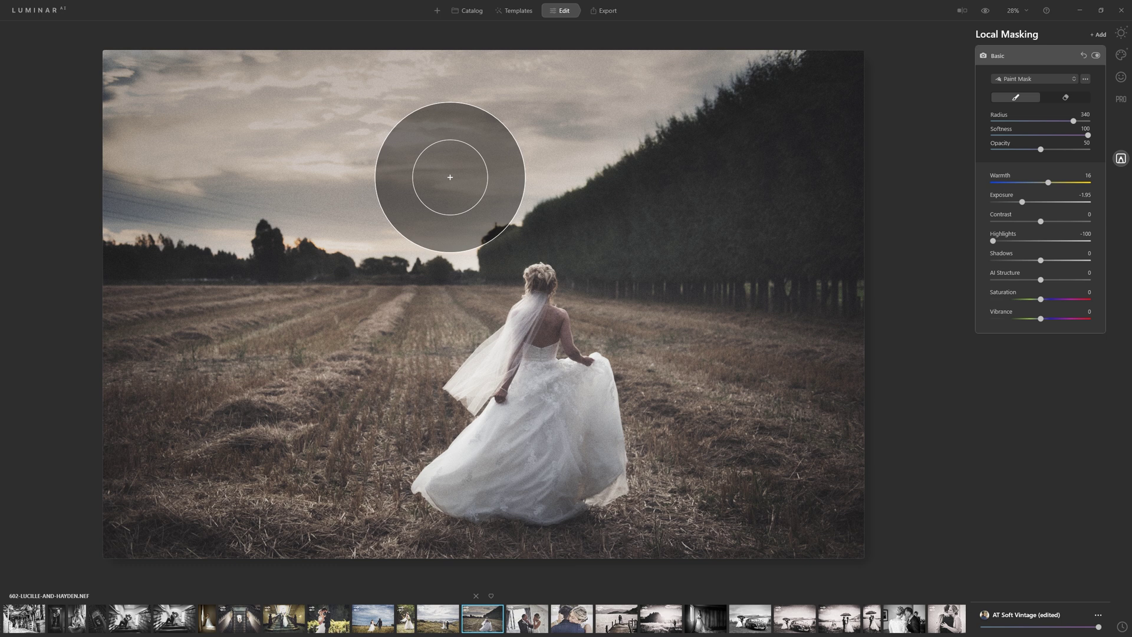
{"action": "mouse_move", "coordinate": [265, 189]}
{"action": "left_mouse_down"}
{"action": "mouse_move", "coordinate": [134, 184]}
{"action": "mouse_move", "coordinate": [397, 200]}
{"action": "mouse_move", "coordinate": [462, 188]}
{"action": "mouse_move", "coordinate": [653, 90]}
{"action": "left_mouse_up"}
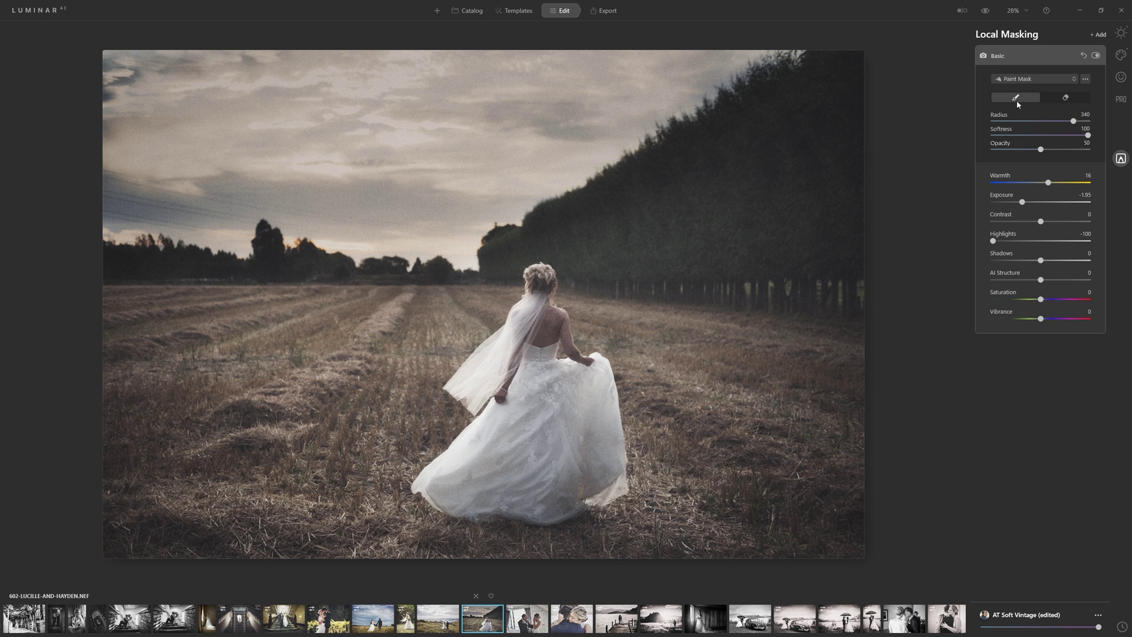
Erase the sky mask along the tree line at opacity 20 and radius 400, toggling the layer to compare
{"action": "left_click", "coordinate": [1055, 100]}
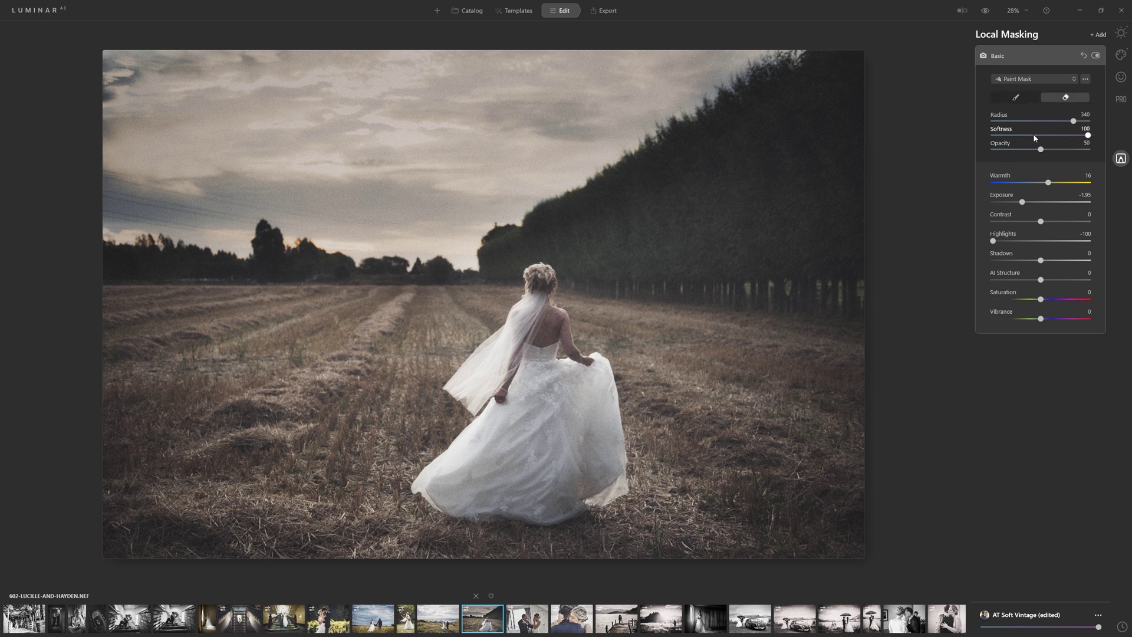
{"action": "left_click_drag", "start_coordinate": [1041, 151], "coordinate": [1013, 151]}
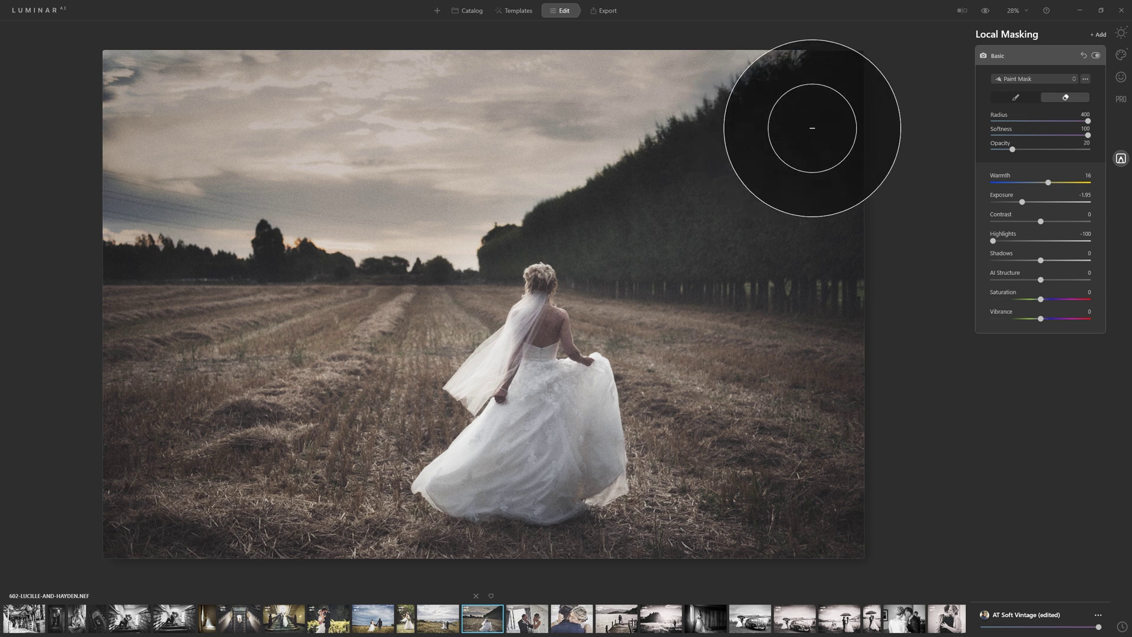
{"action": "key", "text": "bracketright"}
{"action": "key", "text": "bracketright"}
{"action": "key", "text": "bracketright"}
{"action": "mouse_move", "coordinate": [854, 111]}
{"action": "left_mouse_down"}
{"action": "mouse_move", "coordinate": [762, 157]}
{"action": "mouse_move", "coordinate": [651, 253]}
{"action": "mouse_move", "coordinate": [822, 127]}
{"action": "mouse_move", "coordinate": [512, 298]}
{"action": "mouse_move", "coordinate": [732, 173]}
{"action": "mouse_move", "coordinate": [424, 292]}
{"action": "mouse_move", "coordinate": [435, 291]}
{"action": "mouse_move", "coordinate": [49, 261]}
{"action": "mouse_move", "coordinate": [588, 248]}
{"action": "mouse_move", "coordinate": [283, 284]}
{"action": "mouse_move", "coordinate": [625, 174]}
{"action": "mouse_move", "coordinate": [816, 64]}
{"action": "mouse_move", "coordinate": [506, 228]}
{"action": "mouse_move", "coordinate": [505, 246]}
{"action": "mouse_move", "coordinate": [795, 96]}
{"action": "mouse_move", "coordinate": [667, 197]}
{"action": "mouse_move", "coordinate": [503, 282]}
{"action": "mouse_move", "coordinate": [728, 164]}
{"action": "mouse_move", "coordinate": [438, 306]}
{"action": "mouse_move", "coordinate": [243, 326]}
{"action": "mouse_move", "coordinate": [296, 302]}
{"action": "mouse_move", "coordinate": [151, 304]}
{"action": "mouse_move", "coordinate": [11, 351]}
{"action": "left_mouse_up"}
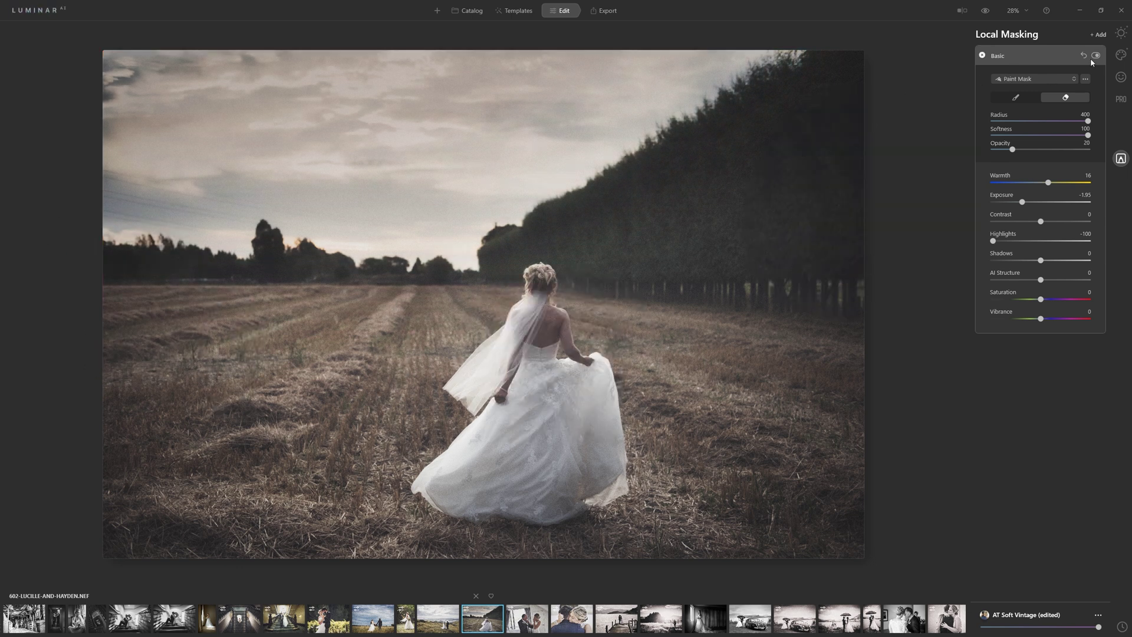
{"action": "left_click", "coordinate": [1091, 58]}
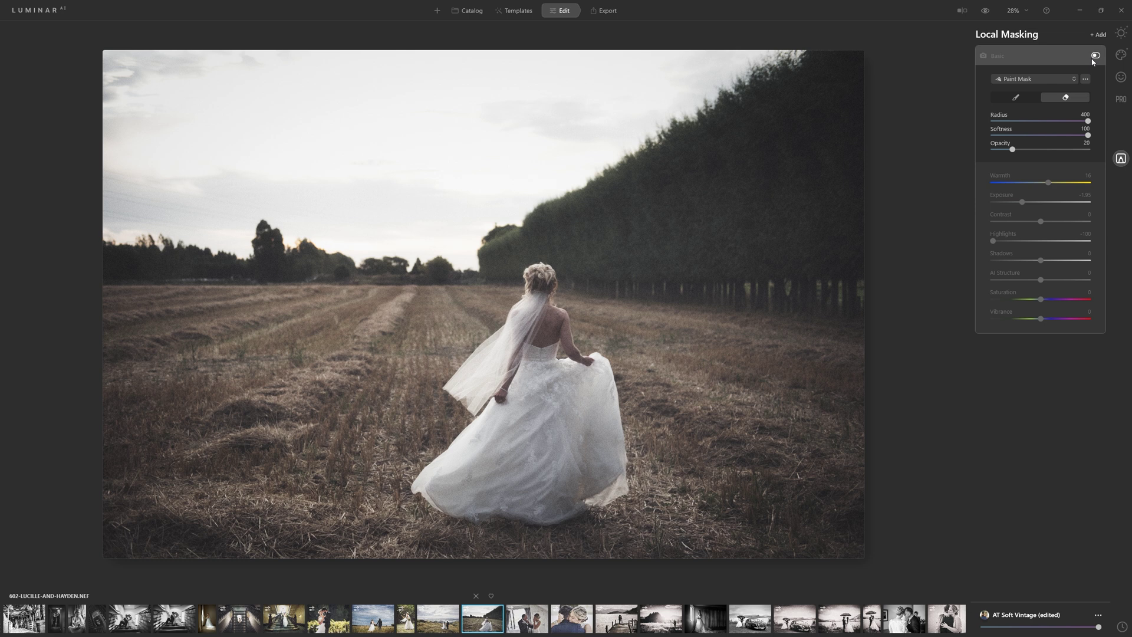
{"action": "left_click", "coordinate": [1092, 59]}
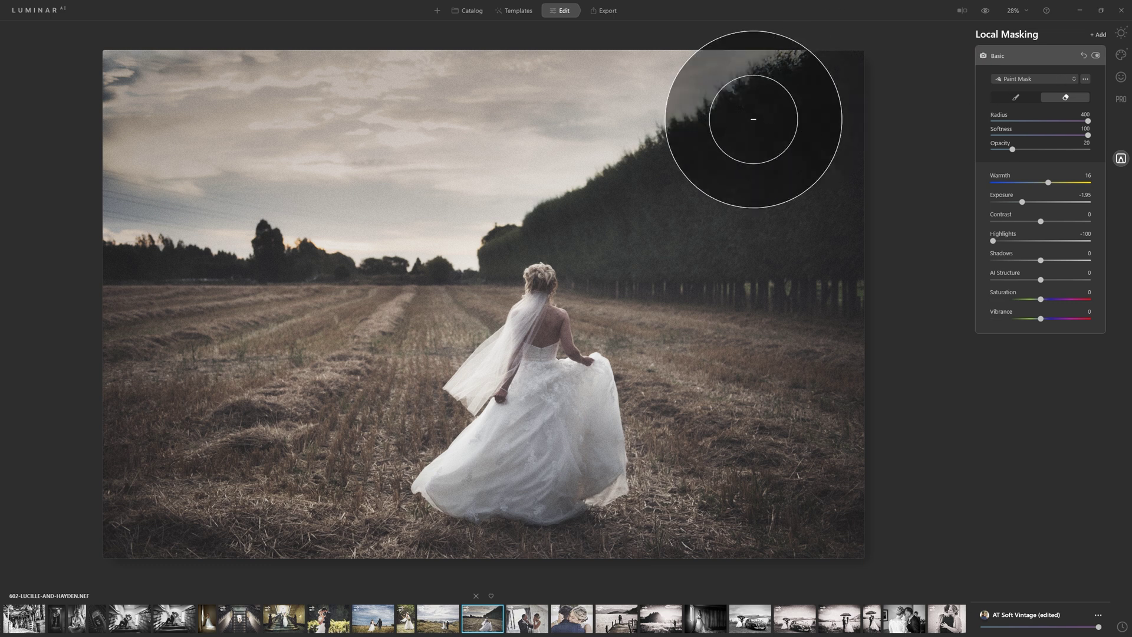
{"action": "left_click_drag", "start_coordinate": [751, 119], "coordinate": [790, 267]}
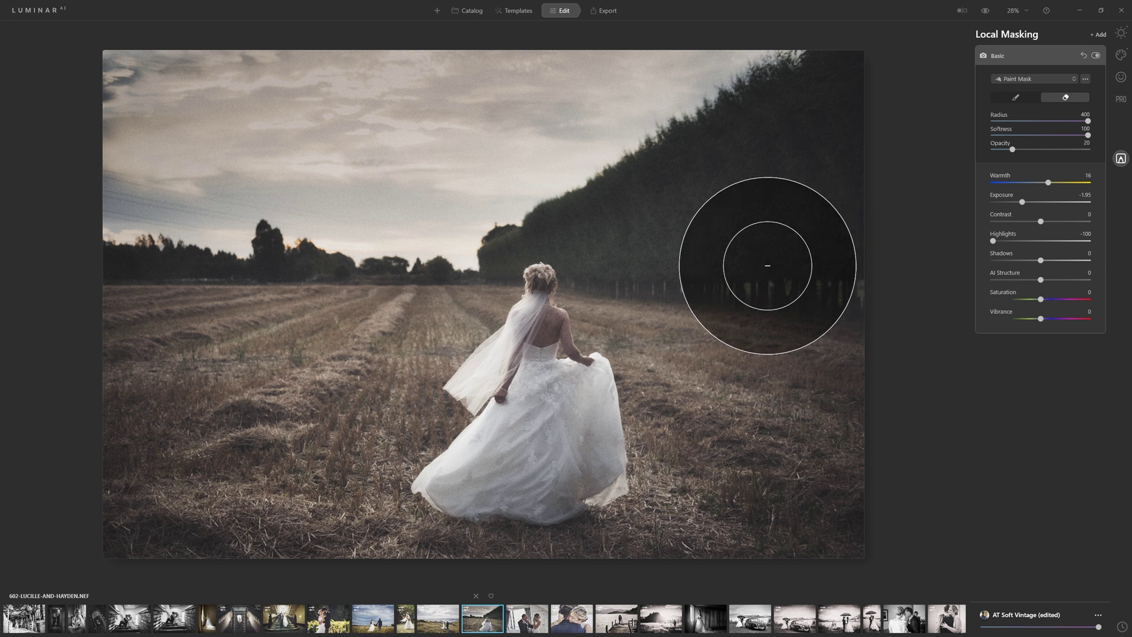
{"action": "left_click", "coordinate": [1035, 59]}
Add a second Basic adjustment with AI Structure 87, Contrast 38, Shadows 39 and Exposure 0.33
{"action": "left_click", "coordinate": [1098, 37]}
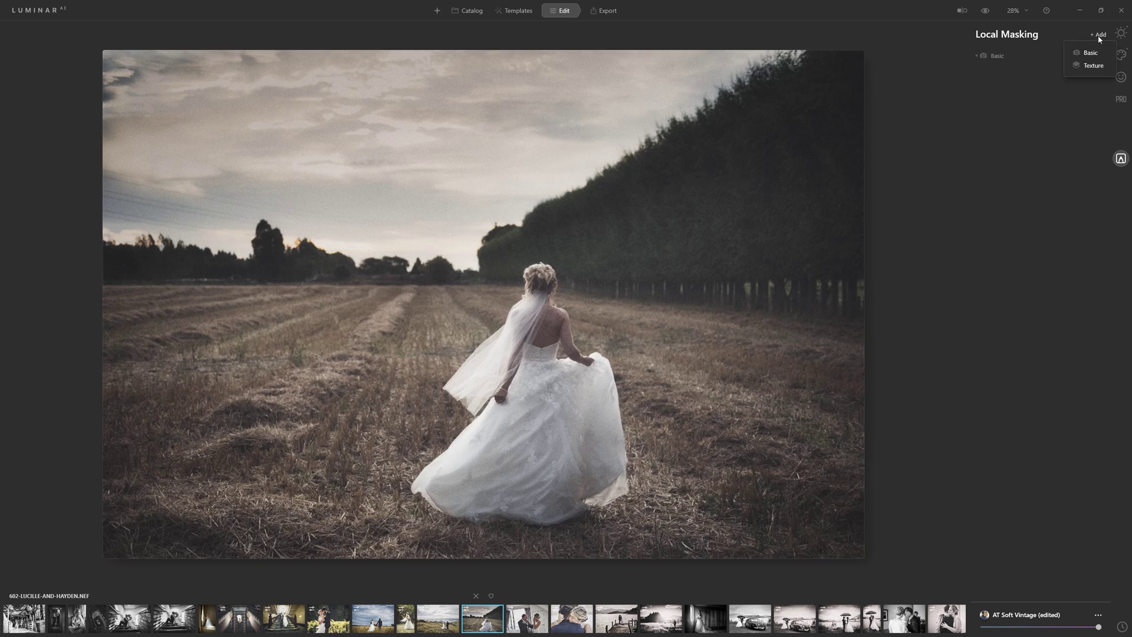
{"action": "left_click", "coordinate": [1089, 53]}
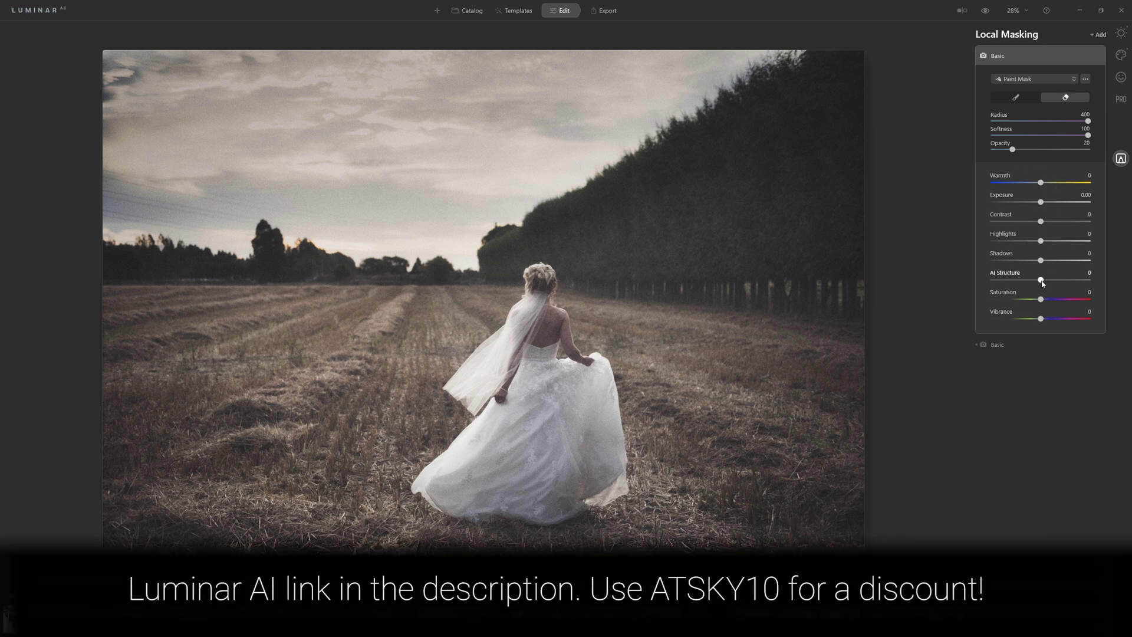
{"action": "left_click_drag", "start_coordinate": [1042, 284], "coordinate": [1090, 283]}
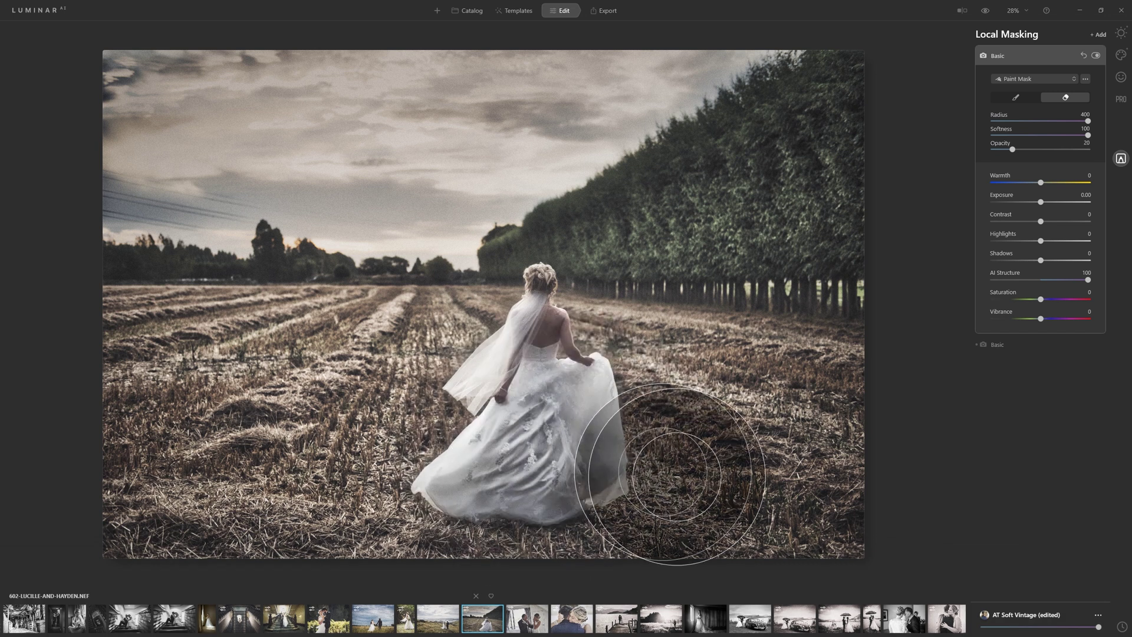
{"action": "left_click", "coordinate": [1088, 281]}
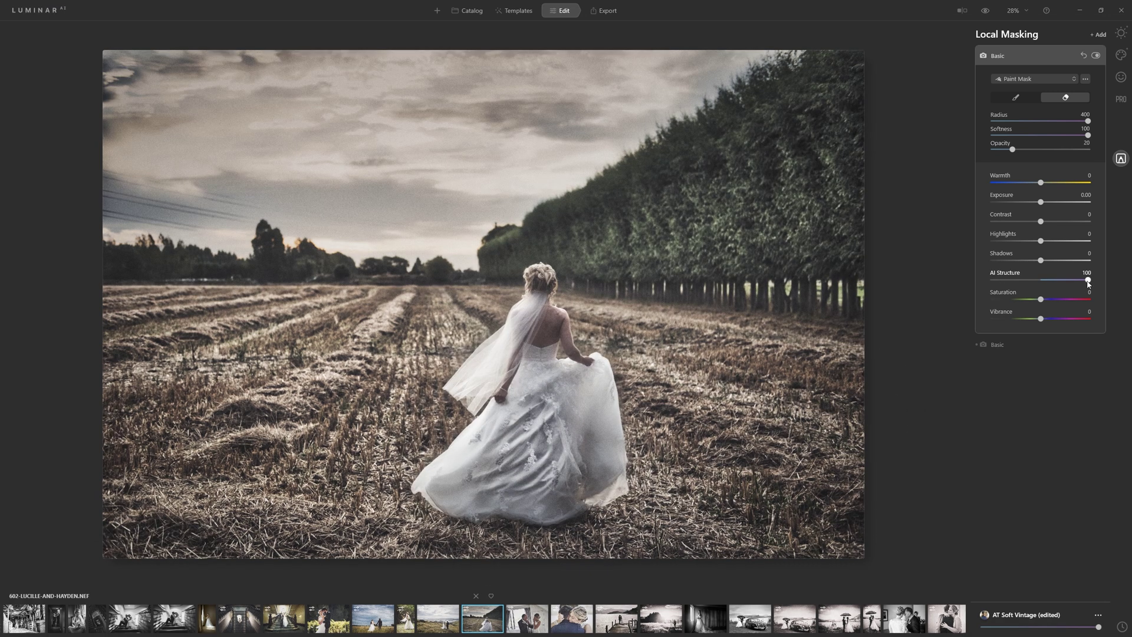
{"action": "left_click_drag", "start_coordinate": [1089, 281], "coordinate": [1062, 263]}
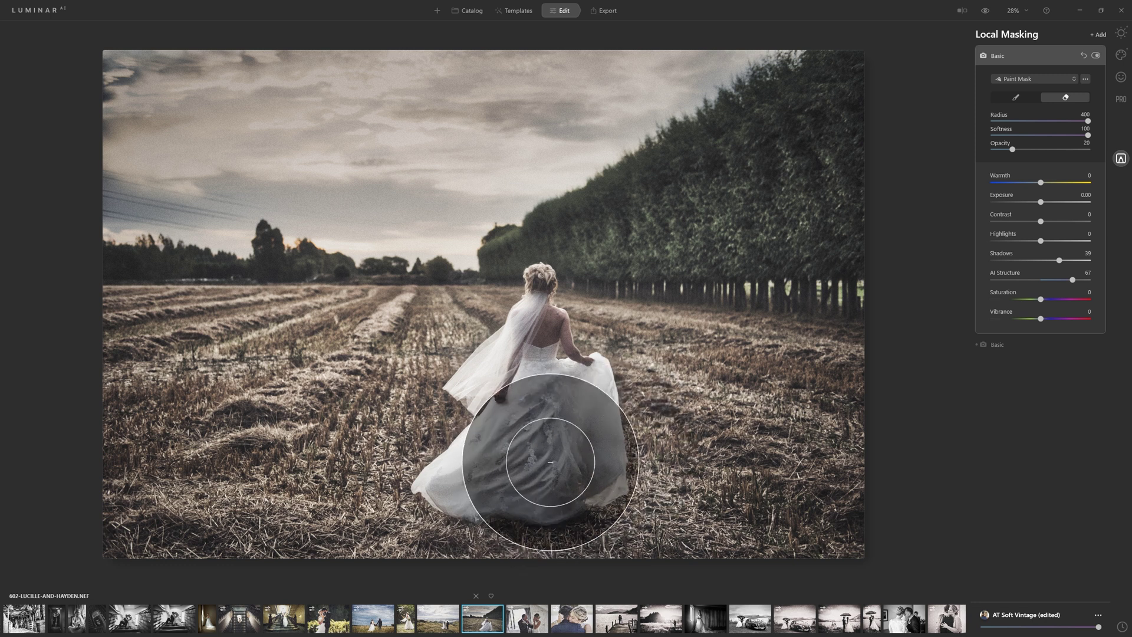
{"action": "mouse_move", "coordinate": [1041, 221]}
{"action": "left_mouse_down"}
{"action": "mouse_move", "coordinate": [1115, 227]}
{"action": "mouse_move", "coordinate": [1053, 223]}
{"action": "left_mouse_up"}
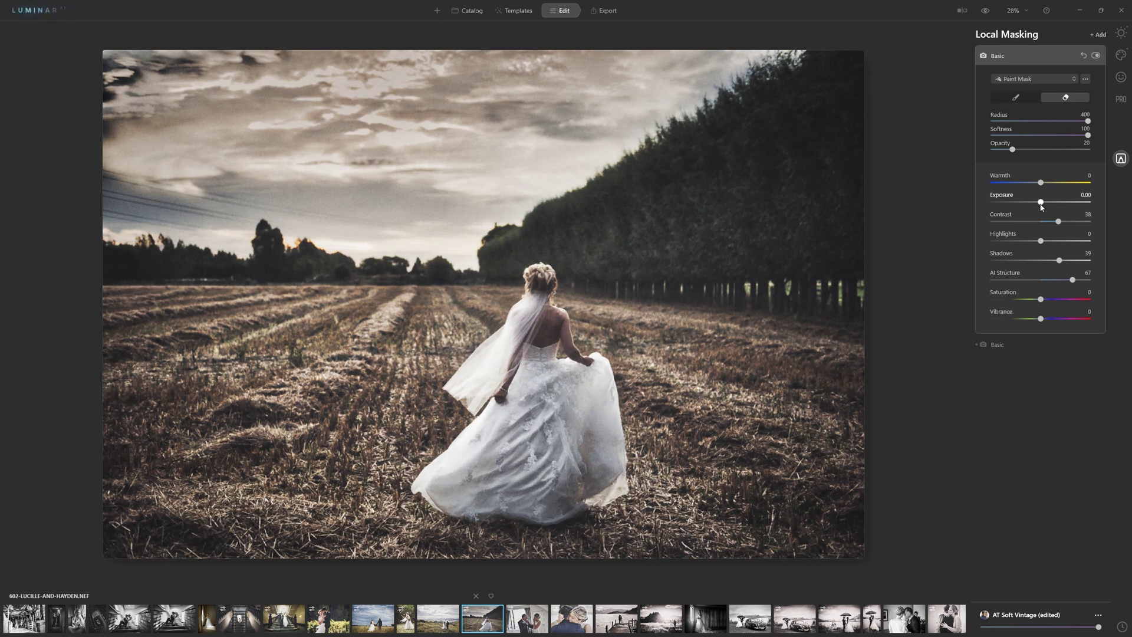
{"action": "left_click_drag", "start_coordinate": [1042, 203], "coordinate": [1046, 207]}
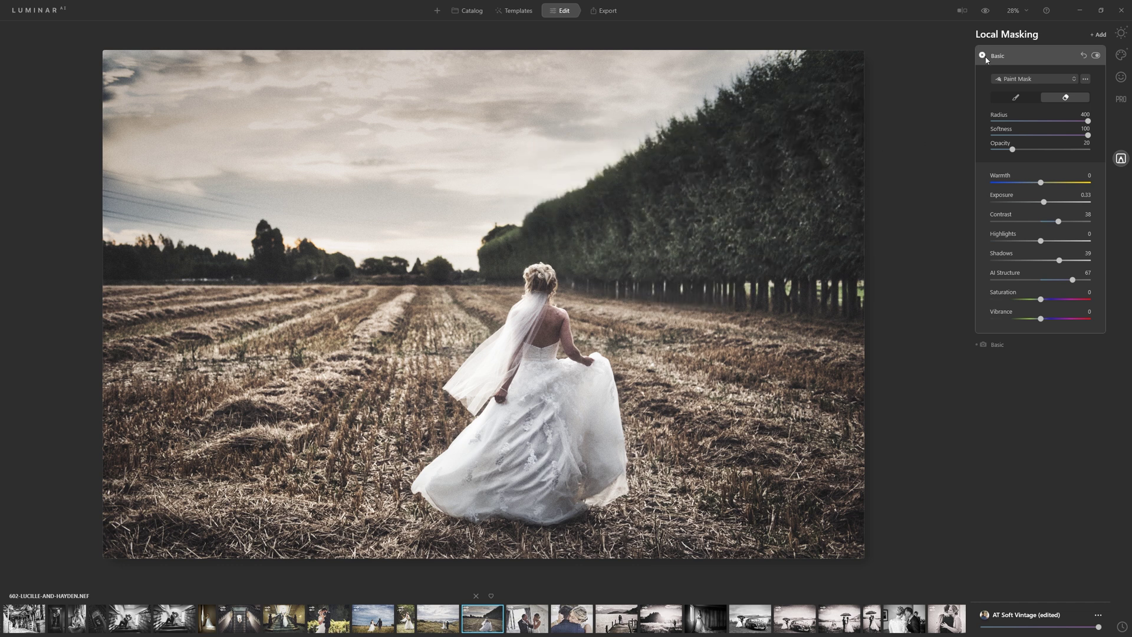
{"action": "left_click", "coordinate": [1031, 97]}
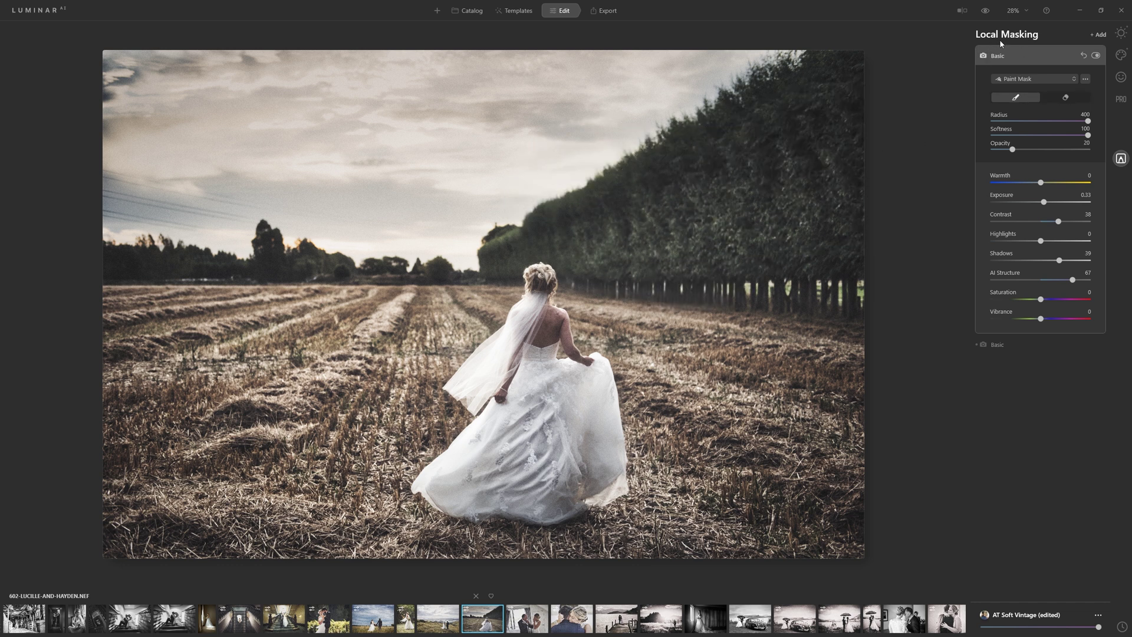
Paint the second adjustment over the dress, shrinking the brush to radius 124, then toggle it to compare
{"action": "left_click_drag", "start_coordinate": [663, 280], "coordinate": [571, 309]}
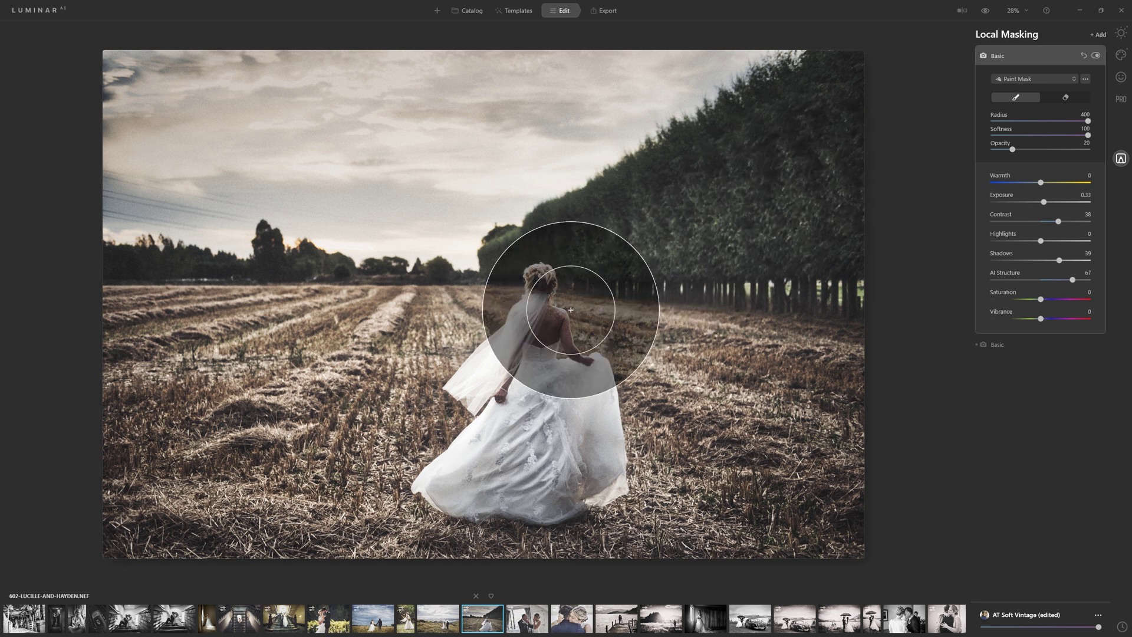
{"action": "key", "text": "bracketleft"}
{"action": "key", "text": "bracketleft"}
{"action": "key", "text": "bracketleft"}
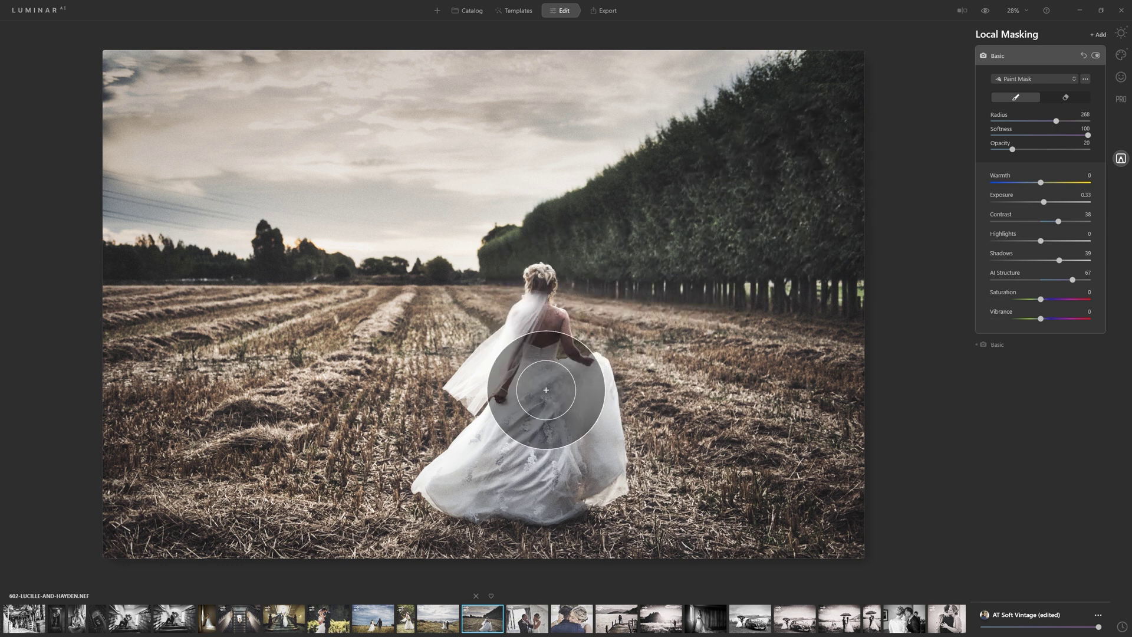
{"action": "key", "text": "bracketleft"}
{"action": "key", "text": "bracketleft"}
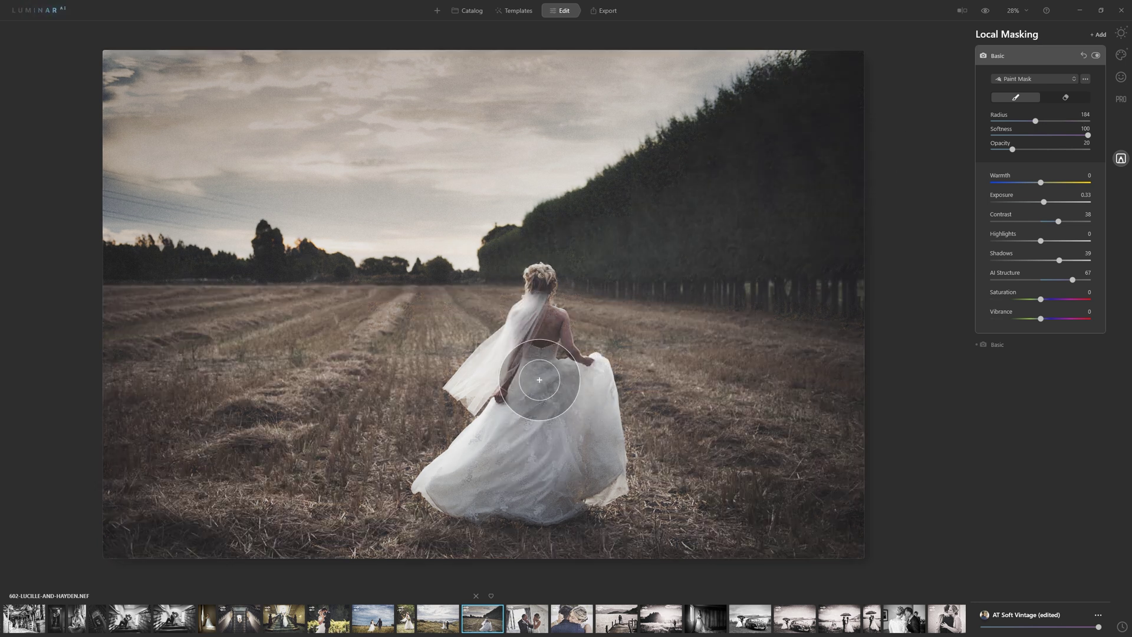
{"action": "mouse_move", "coordinate": [514, 447]}
{"action": "left_mouse_down"}
{"action": "mouse_move", "coordinate": [533, 404]}
{"action": "mouse_move", "coordinate": [470, 483]}
{"action": "mouse_move", "coordinate": [451, 488]}
{"action": "mouse_move", "coordinate": [565, 483]}
{"action": "mouse_move", "coordinate": [567, 384]}
{"action": "mouse_move", "coordinate": [579, 441]}
{"action": "mouse_move", "coordinate": [591, 399]}
{"action": "mouse_move", "coordinate": [574, 432]}
{"action": "mouse_move", "coordinate": [515, 360]}
{"action": "mouse_move", "coordinate": [479, 382]}
{"action": "mouse_move", "coordinate": [522, 322]}
{"action": "mouse_move", "coordinate": [472, 382]}
{"action": "left_mouse_up"}
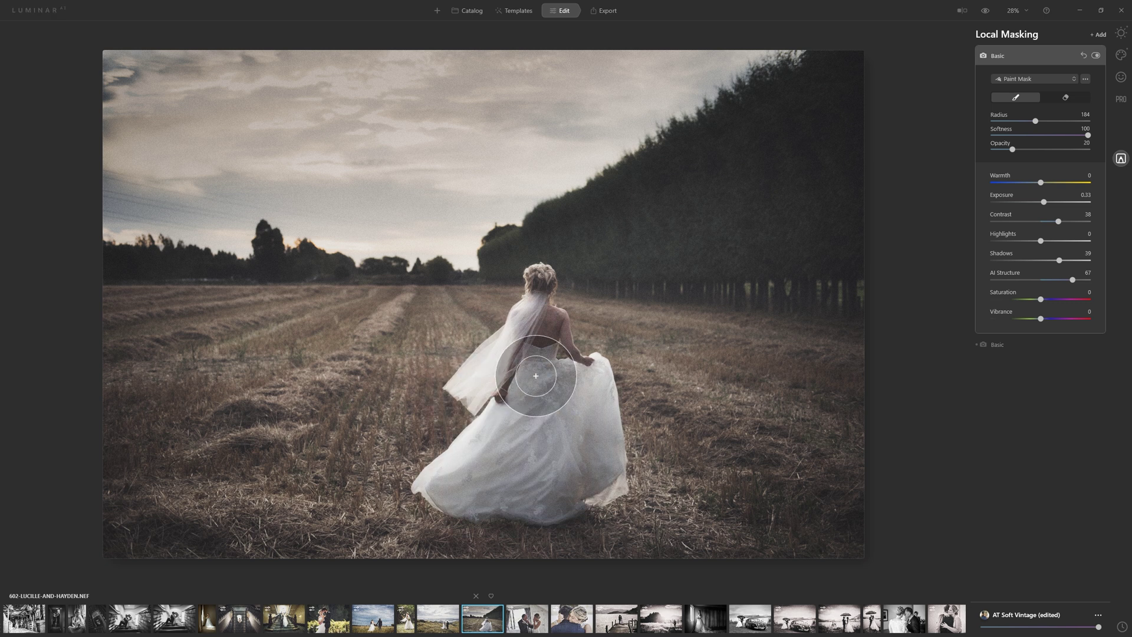
{"action": "mouse_move", "coordinate": [538, 370]}
{"action": "left_mouse_down"}
{"action": "mouse_move", "coordinate": [455, 473]}
{"action": "mouse_move", "coordinate": [571, 468]}
{"action": "mouse_move", "coordinate": [581, 392]}
{"action": "mouse_move", "coordinate": [582, 447]}
{"action": "mouse_move", "coordinate": [584, 413]}
{"action": "left_mouse_up"}
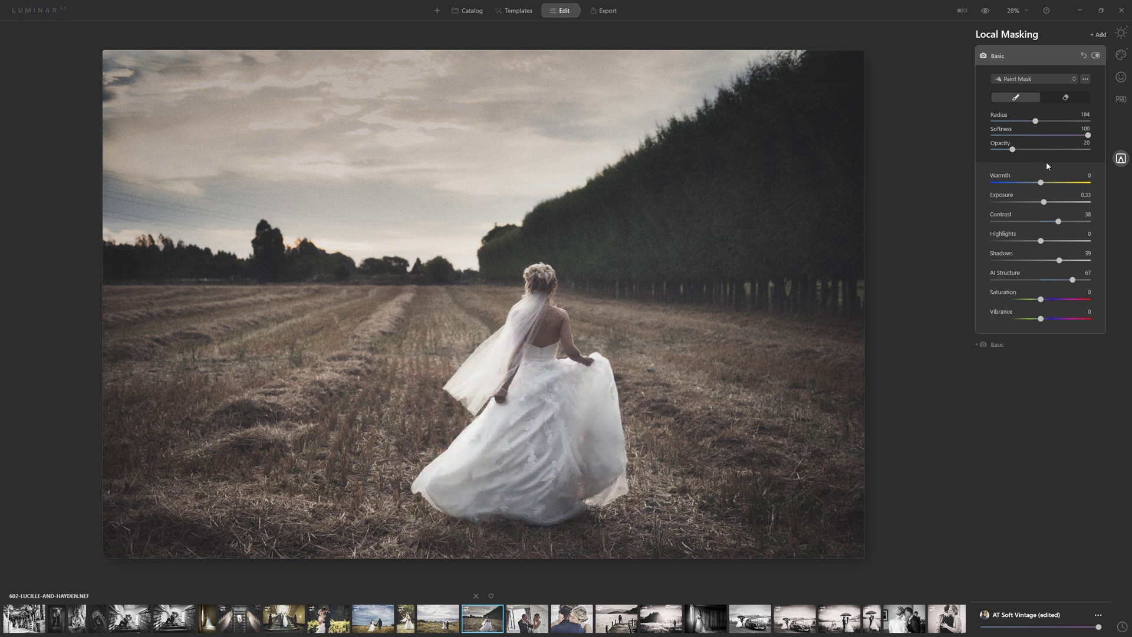
{"action": "key", "text": "bracketleft"}
{"action": "key", "text": "bracketleft"}
{"action": "key", "text": "bracketleft"}
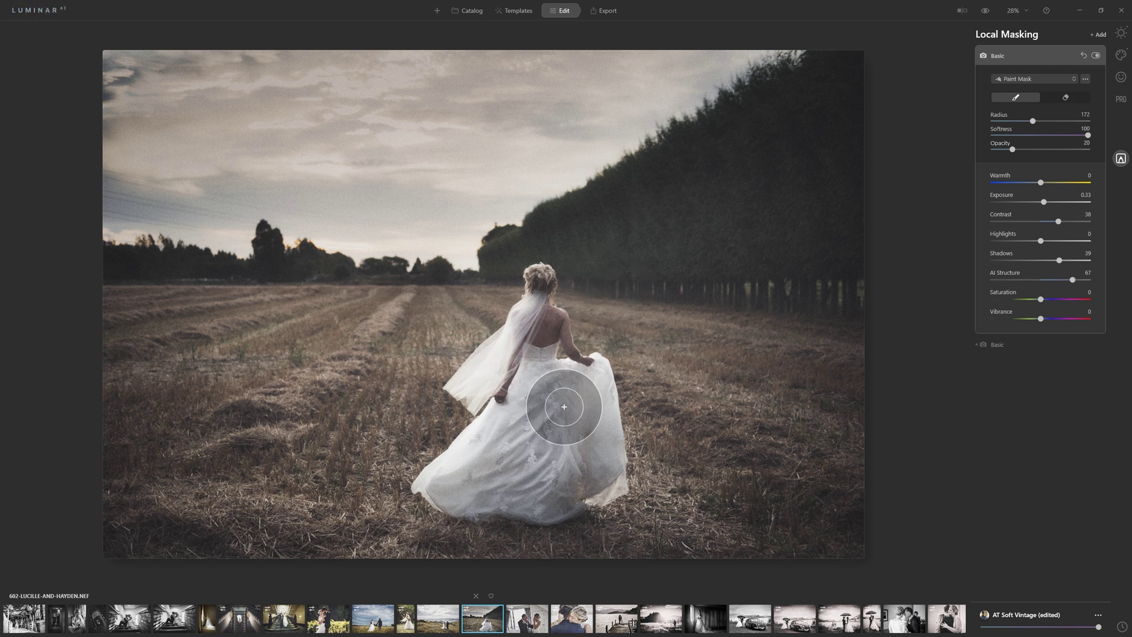
{"action": "left_click_drag", "start_coordinate": [587, 384], "coordinate": [596, 483]}
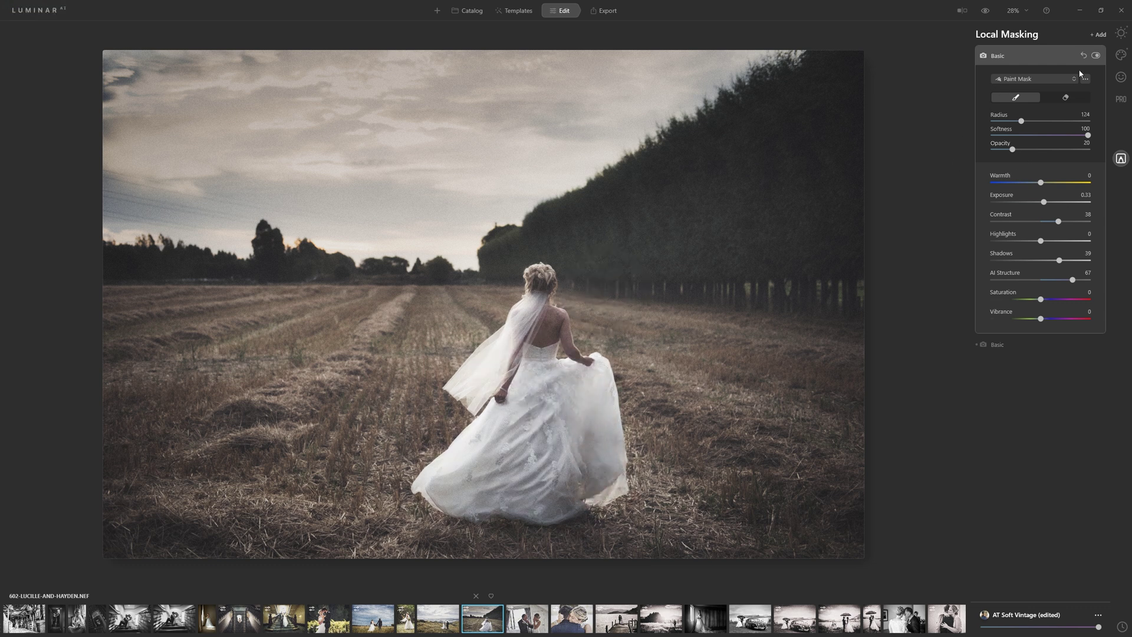
{"action": "left_click", "coordinate": [1095, 57]}
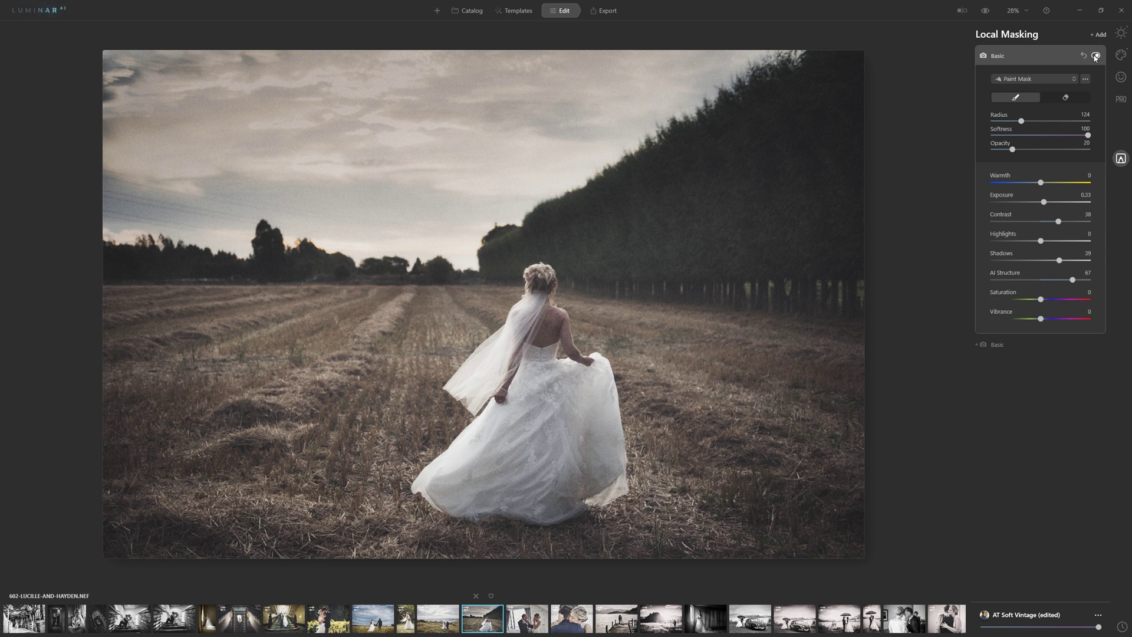
{"action": "left_click", "coordinate": [1095, 57]}
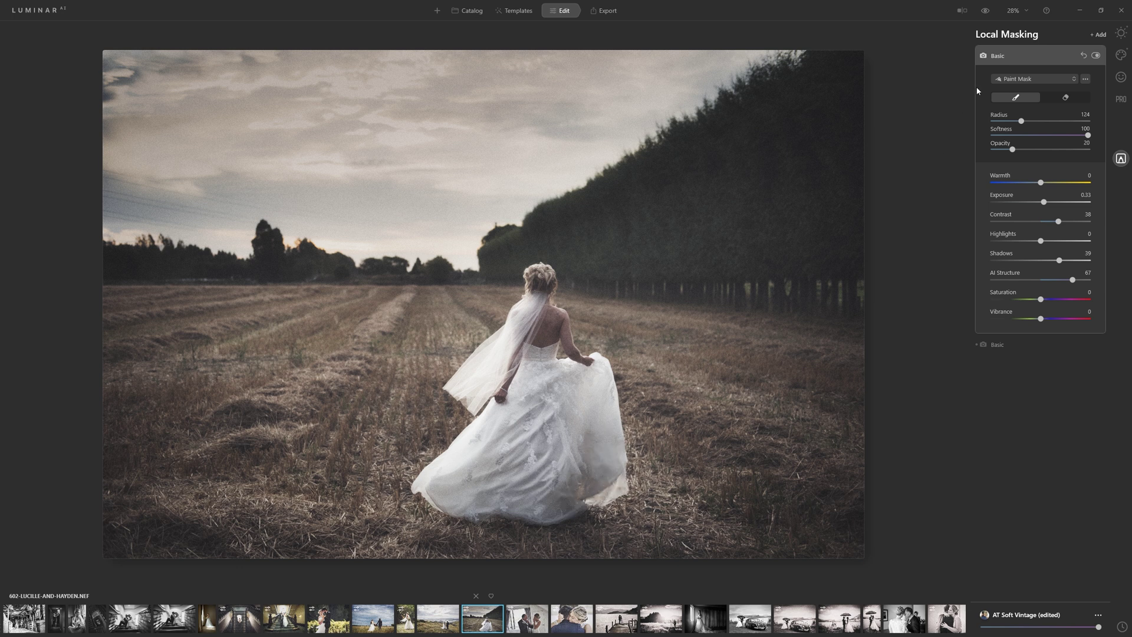
Collapse the Basic mask panel and add a Texture adjustment to the Local Masking stack
{"action": "left_click", "coordinate": [1011, 59]}
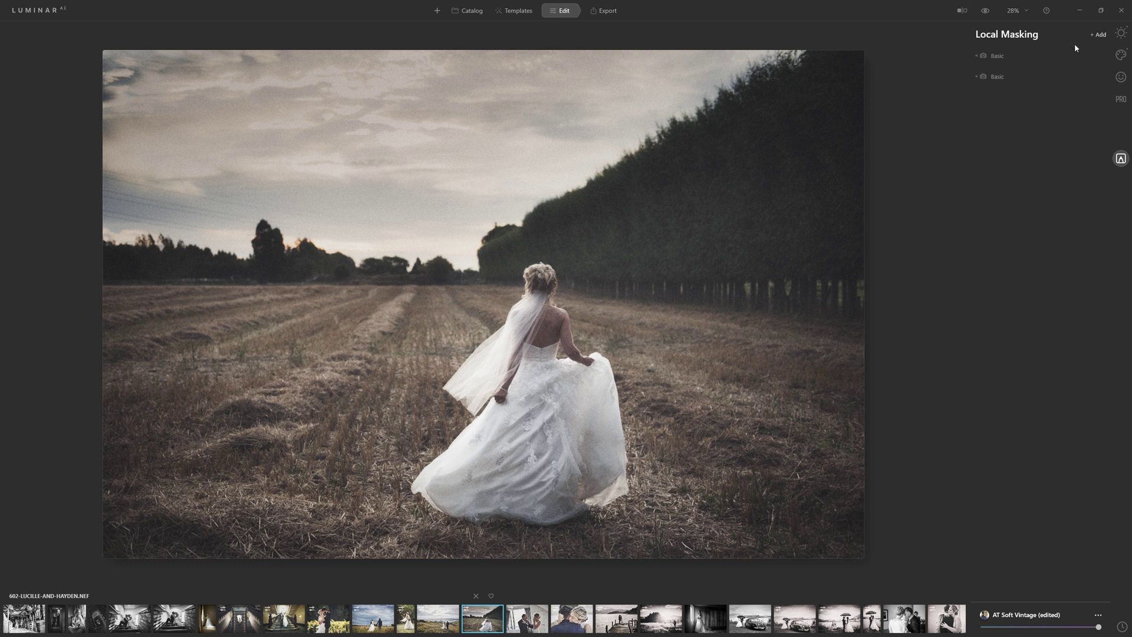
{"action": "left_click", "coordinate": [1095, 35]}
{"action": "left_click", "coordinate": [1091, 67]}
Load Texture-Belgrade-51-subtle as the Texture layer's image
{"action": "left_click", "coordinate": [1035, 178]}
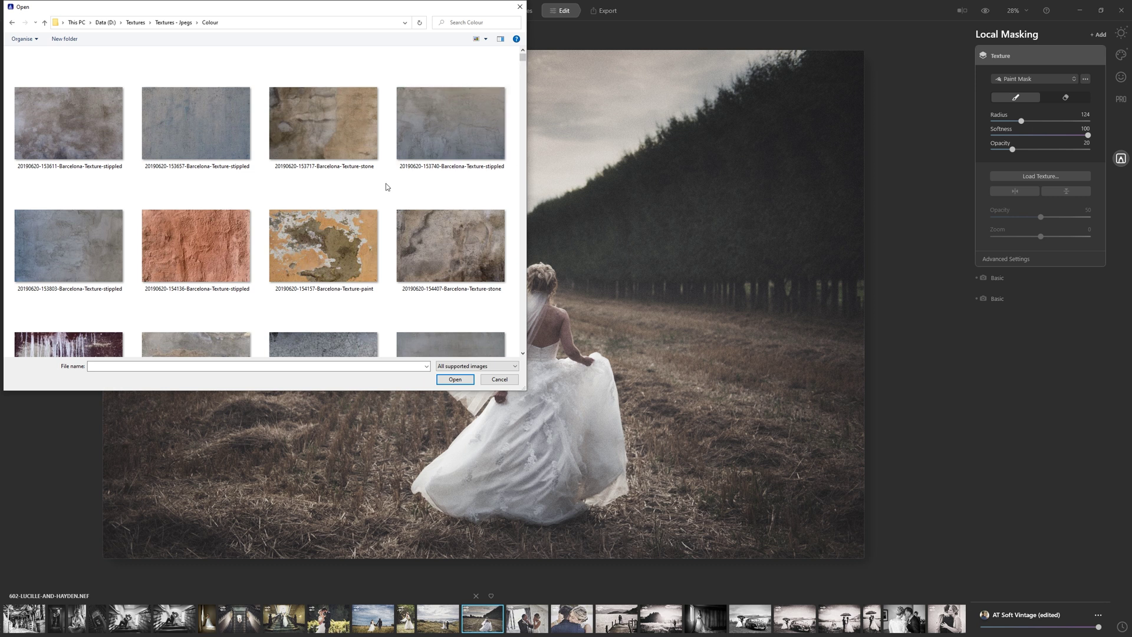
{"action": "left_click_drag", "start_coordinate": [522, 58], "coordinate": [550, 111]}
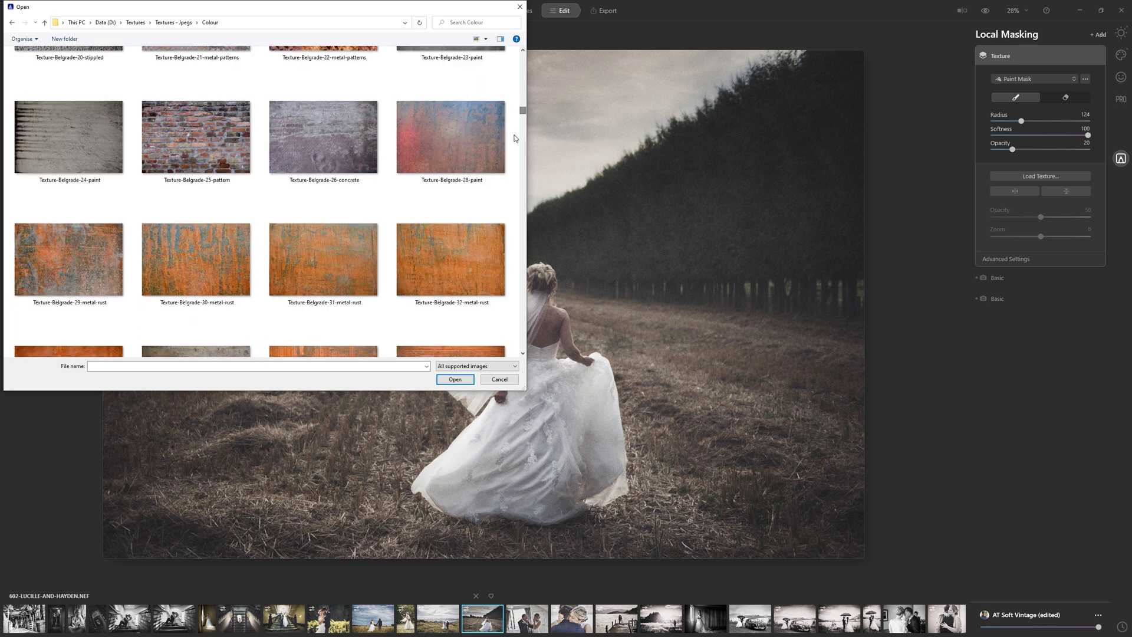
{"action": "scroll", "coordinate": [417, 201], "scroll_direction": "down", "scroll_amount": 3}
{"action": "scroll", "coordinate": [418, 205], "scroll_direction": "down", "scroll_amount": 2}
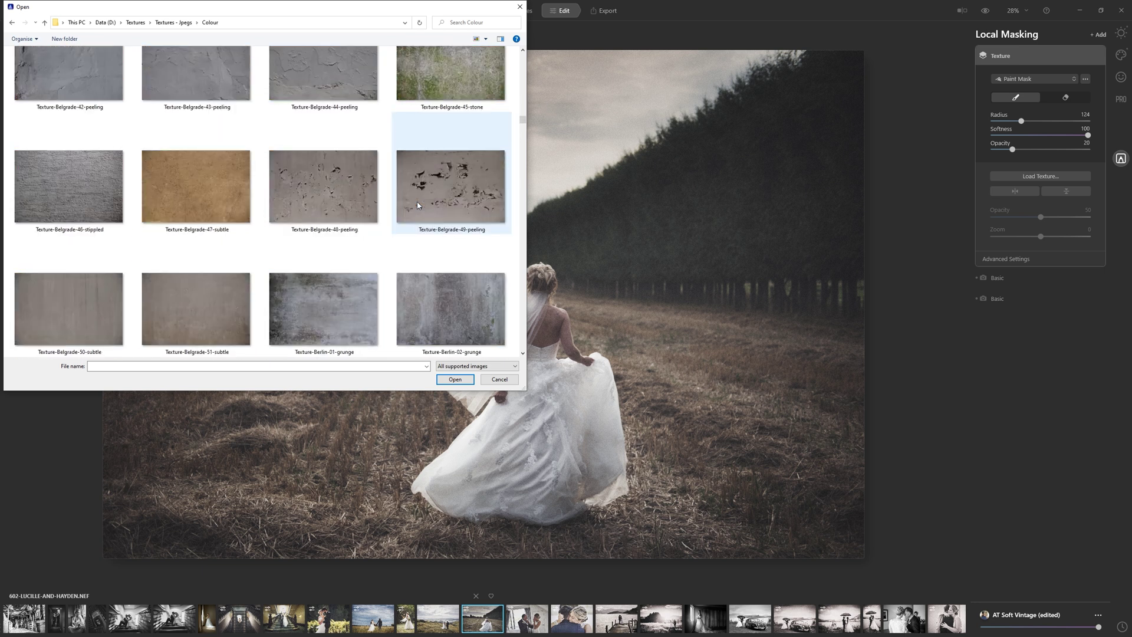
{"action": "scroll", "coordinate": [417, 204], "scroll_direction": "down", "scroll_amount": 2}
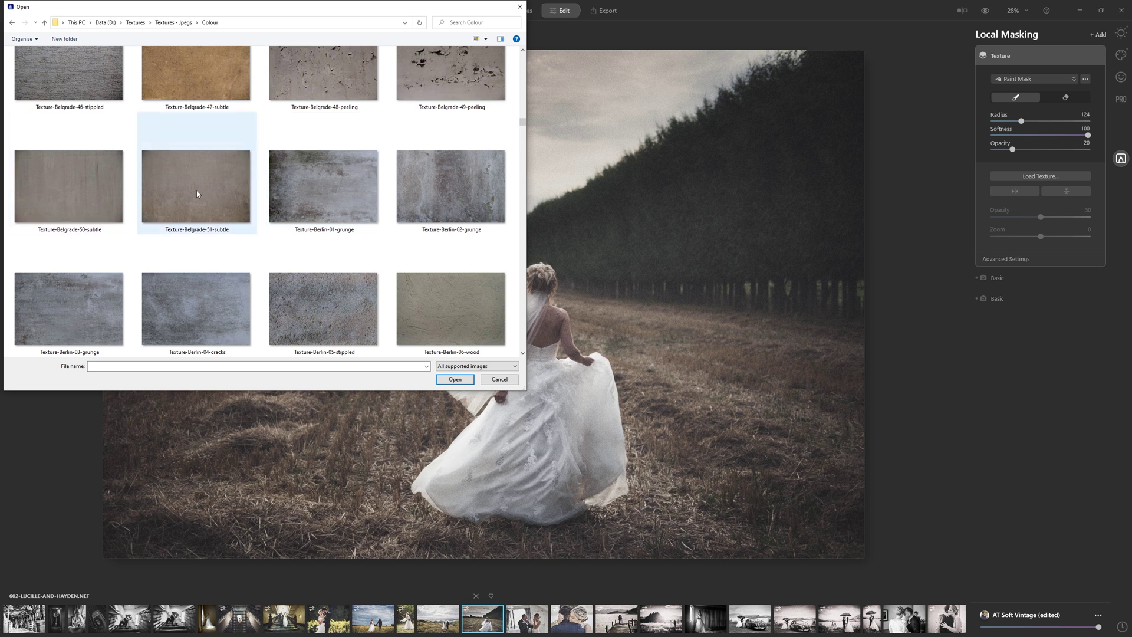
{"action": "left_click", "coordinate": [220, 203]}
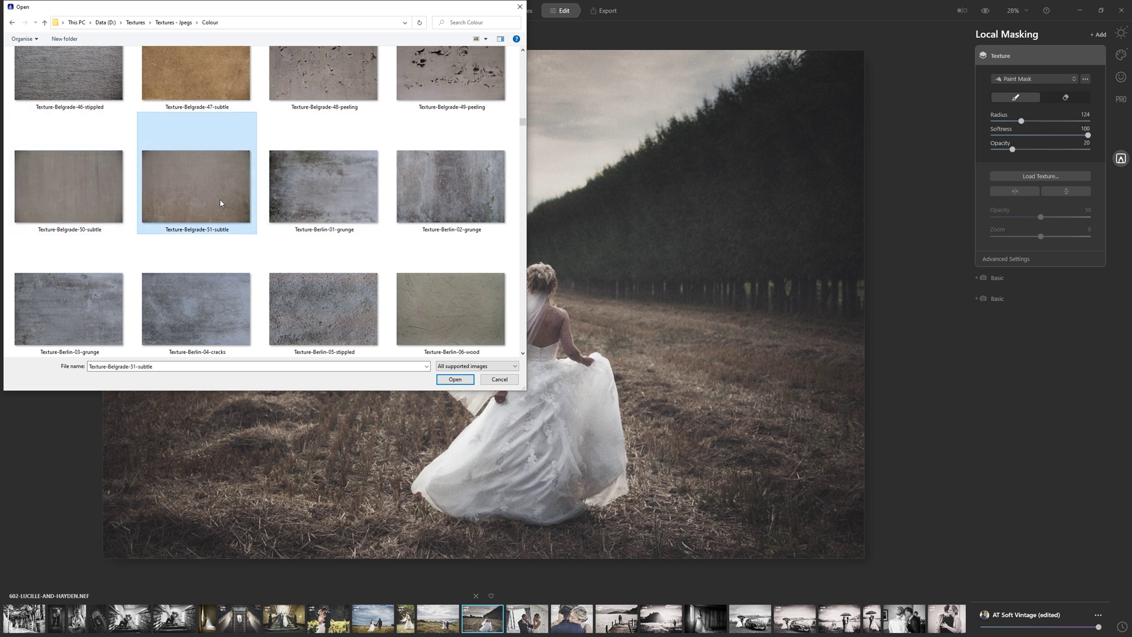
{"action": "double_click", "coordinate": [212, 191]}
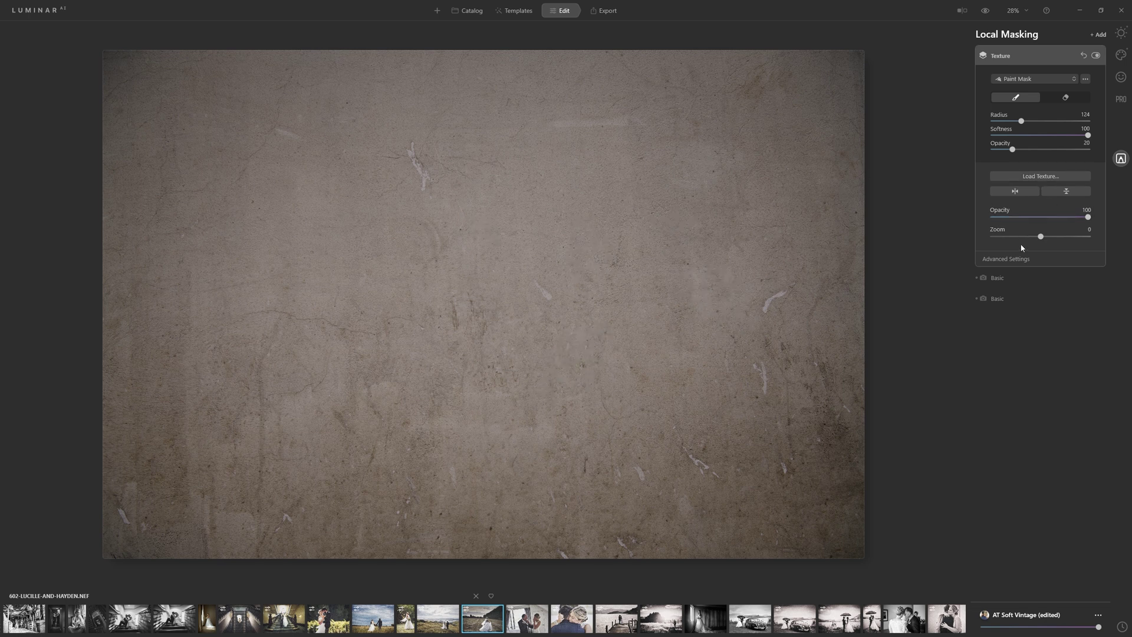
Switch the texture layer's blend mode to Overlay and toggle the layer off and on to compare
{"action": "left_click", "coordinate": [1020, 259]}
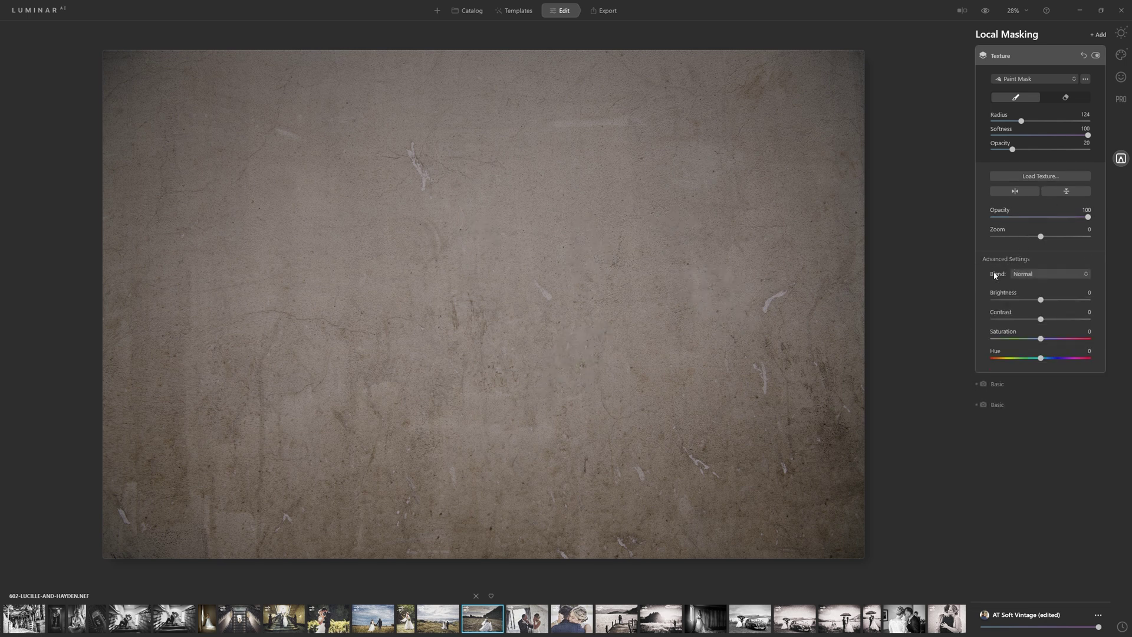
{"action": "left_click", "coordinate": [1024, 275]}
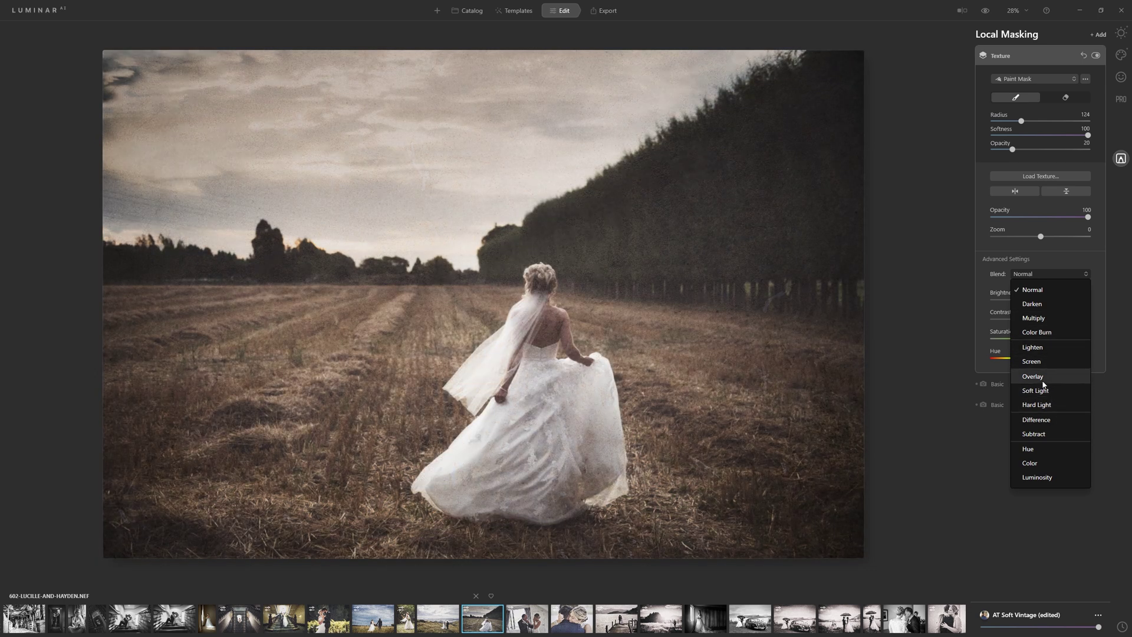
{"action": "left_click", "coordinate": [1046, 380]}
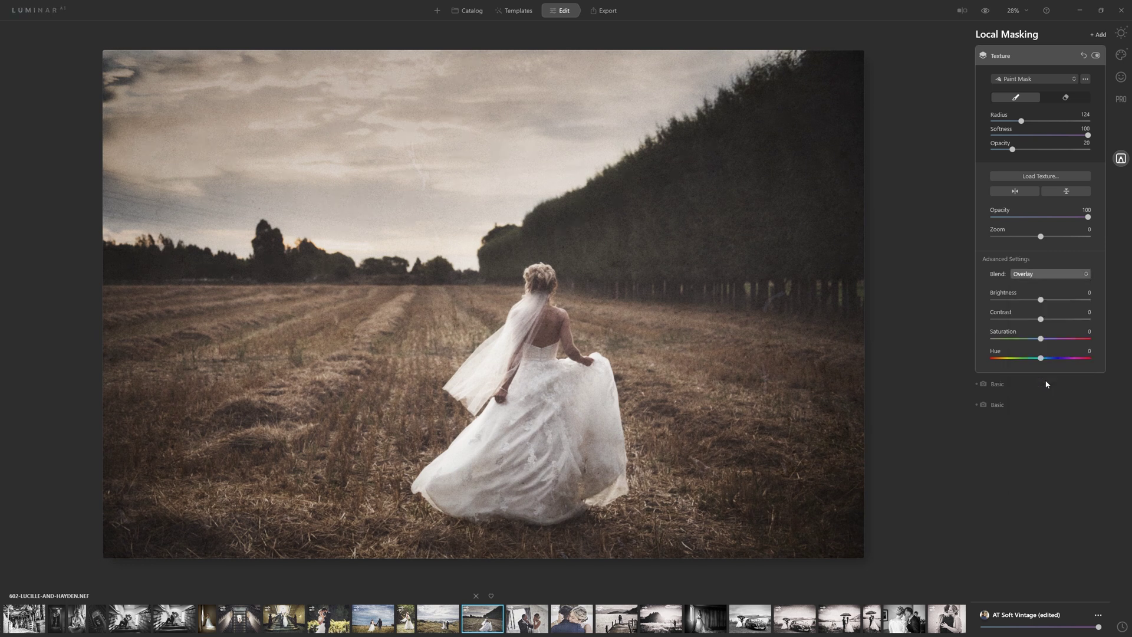
{"action": "left_click", "coordinate": [1097, 55]}
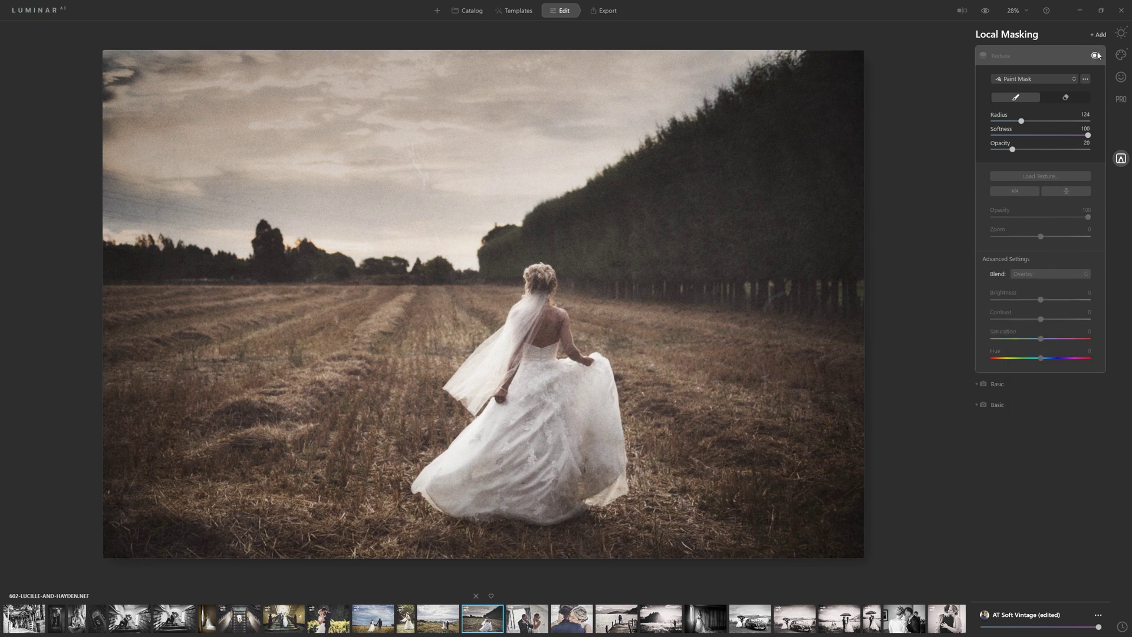
{"action": "left_click", "coordinate": [1097, 55]}
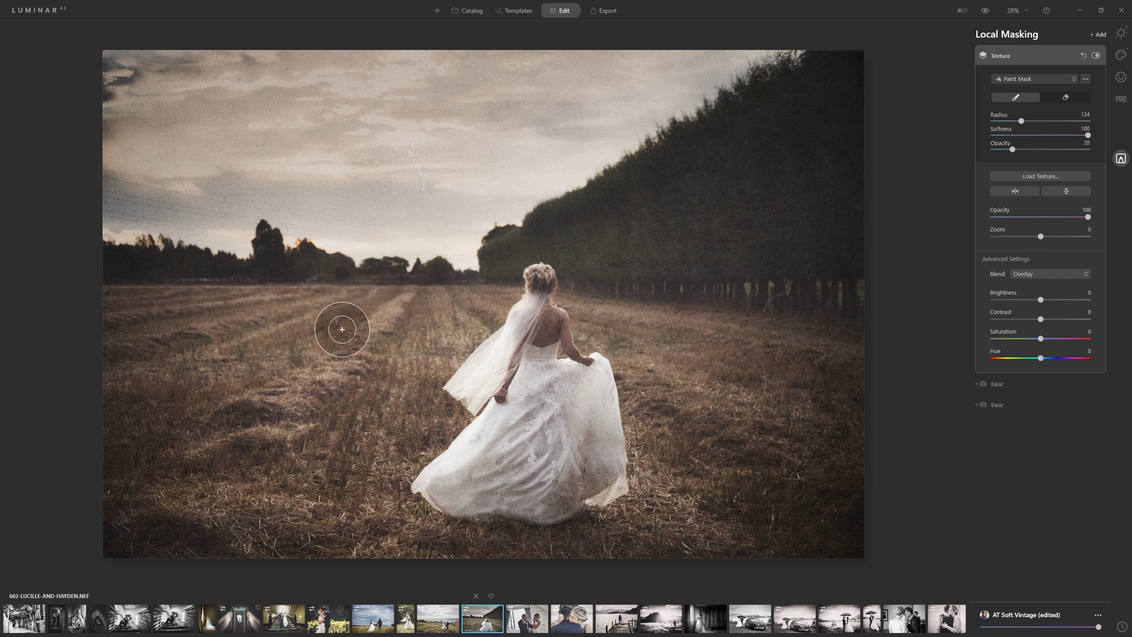
Compare the edited photo against the unedited original, then delete the Texture mask layer
{"action": "left_click", "coordinate": [987, 11]}
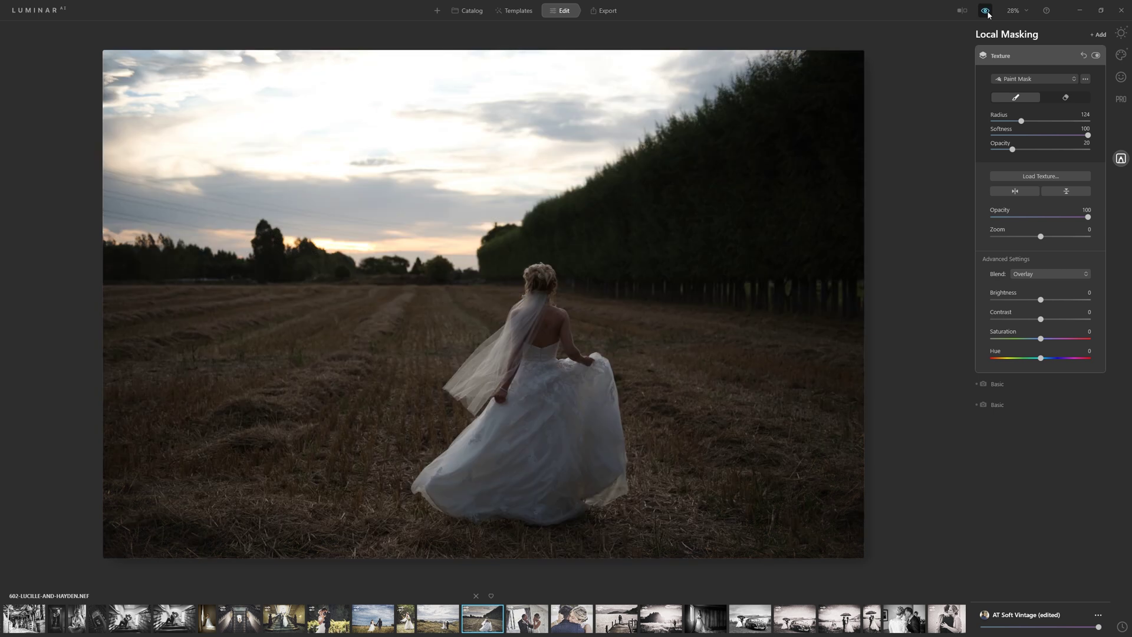
{"action": "left_click", "coordinate": [987, 11]}
{"action": "left_click", "coordinate": [988, 11]}
{"action": "left_click", "coordinate": [989, 12]}
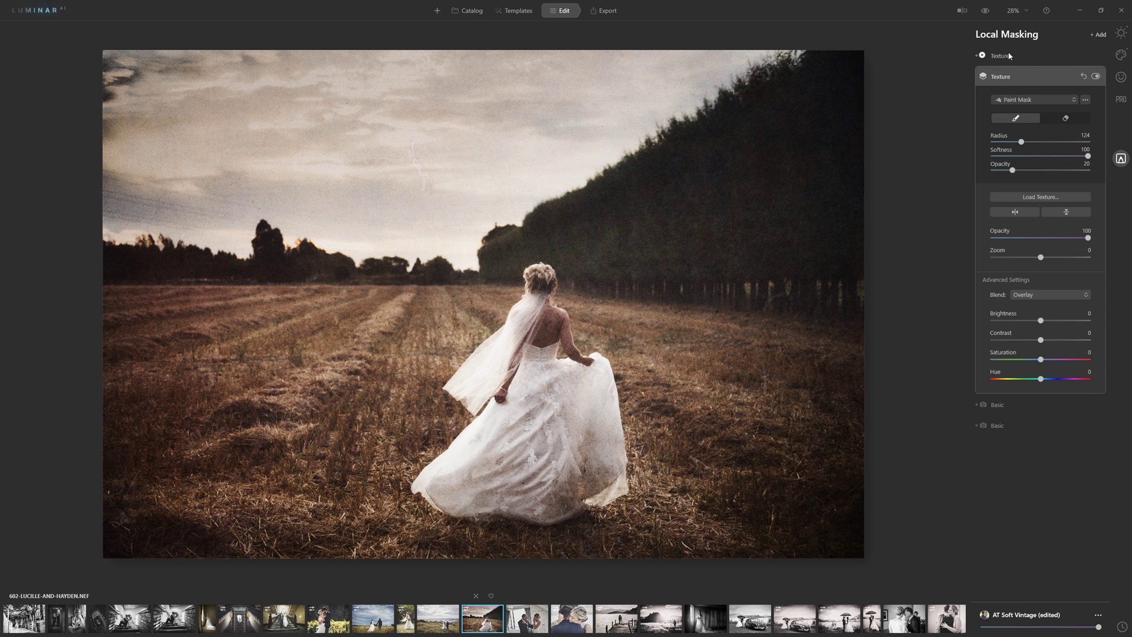
{"action": "left_click", "coordinate": [982, 55]}
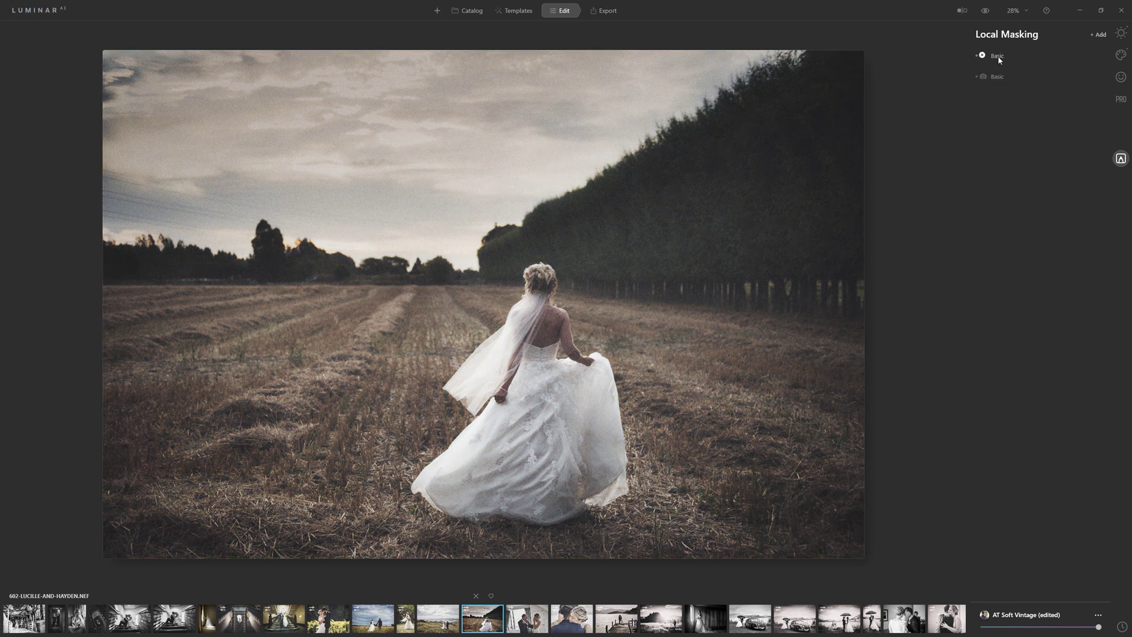
In Essentials > Light, set Temperature to 6571 and Whites to 16, then compare with the original
{"action": "left_click", "coordinate": [1120, 33]}
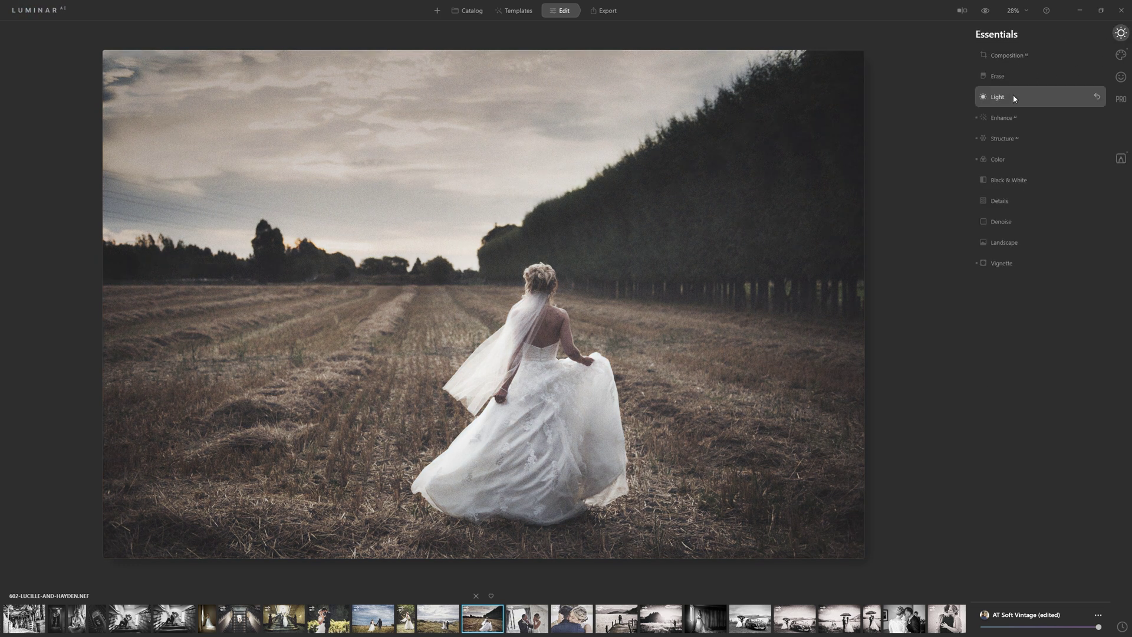
{"action": "left_click", "coordinate": [1013, 95]}
{"action": "left_click_drag", "start_coordinate": [1038, 146], "coordinate": [1042, 146]}
{"action": "left_click", "coordinate": [1052, 281]}
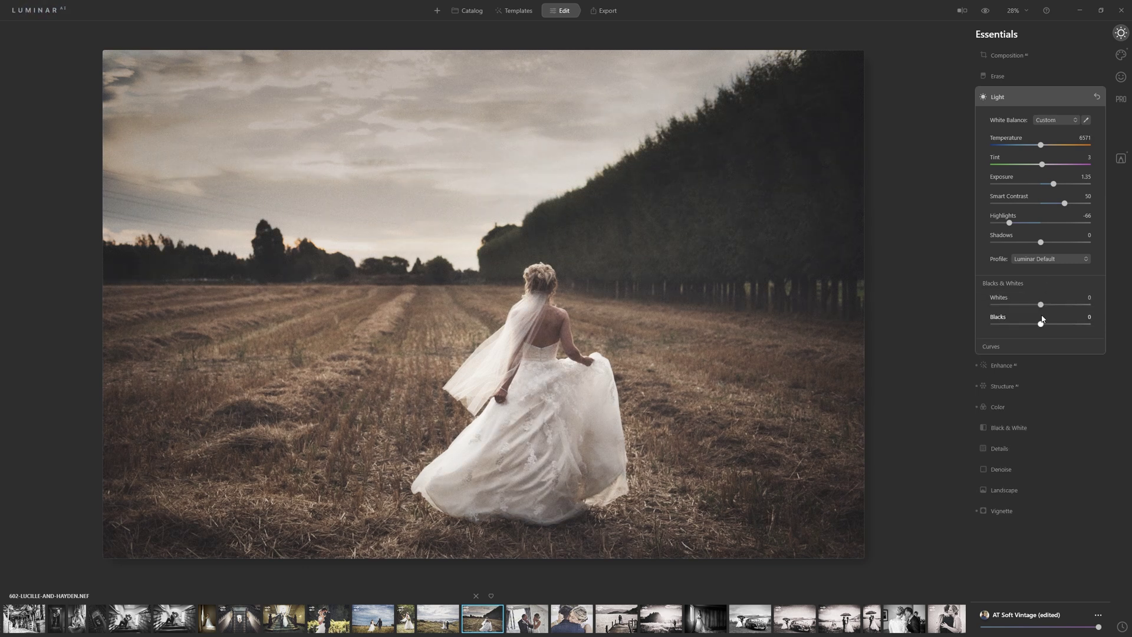
{"action": "left_click_drag", "start_coordinate": [1040, 304], "coordinate": [1049, 306]}
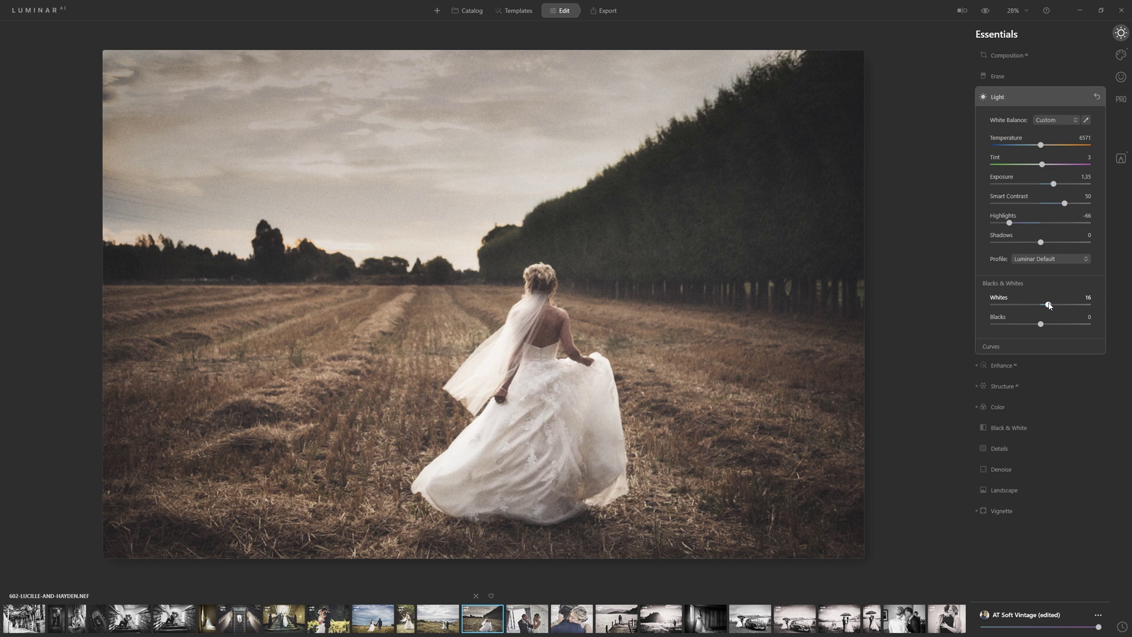
{"action": "left_click", "coordinate": [986, 11]}
{"action": "left_click", "coordinate": [986, 10]}
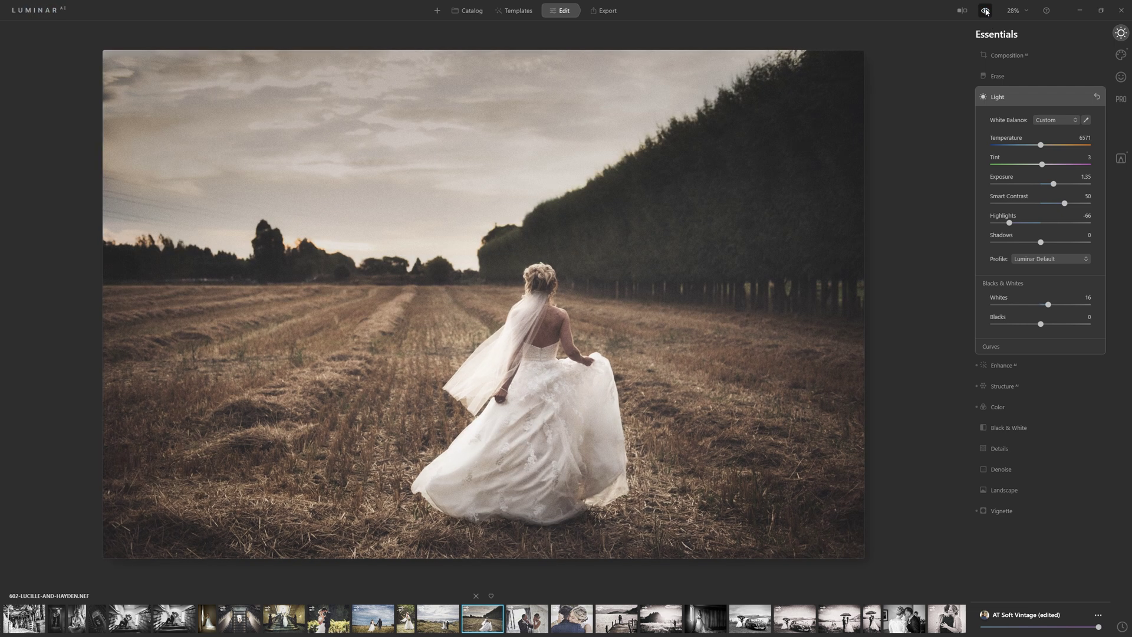